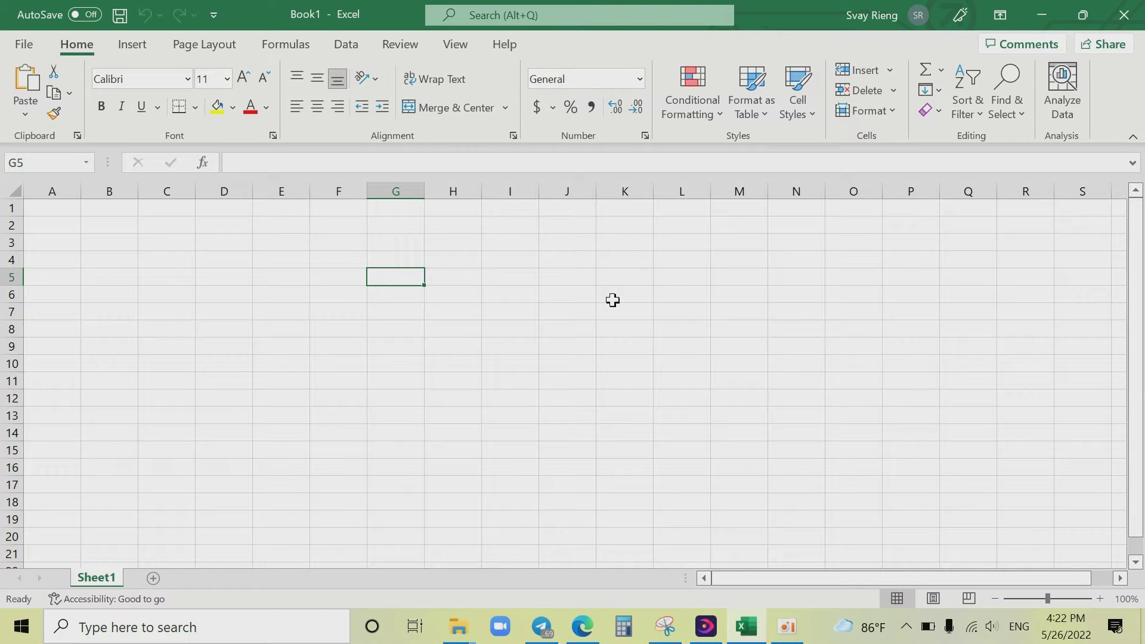
- Test-fill 'M' and a Khmer character down column E, then clear the Khmer entries
left_click(270, 277)
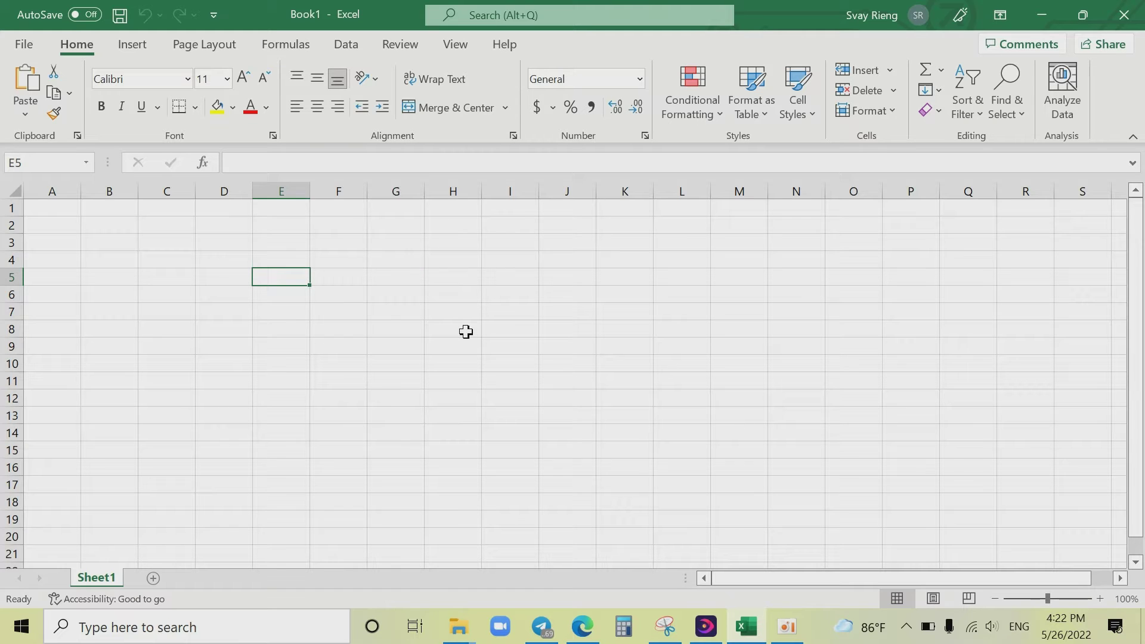
type("M")
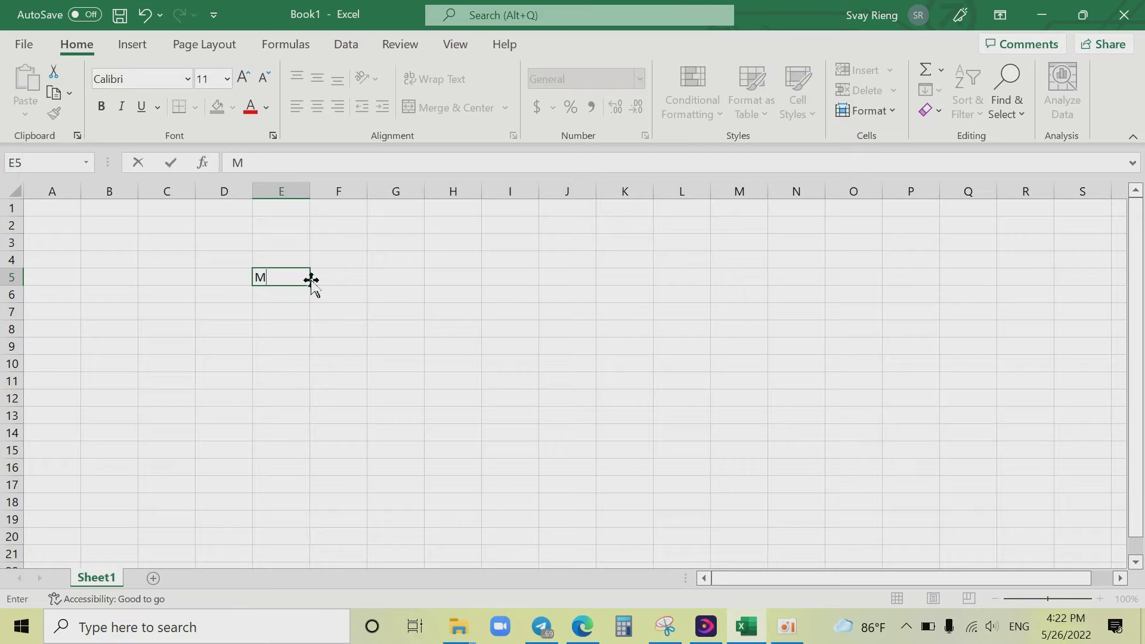
left_click_drag(310, 286, 291, 388)
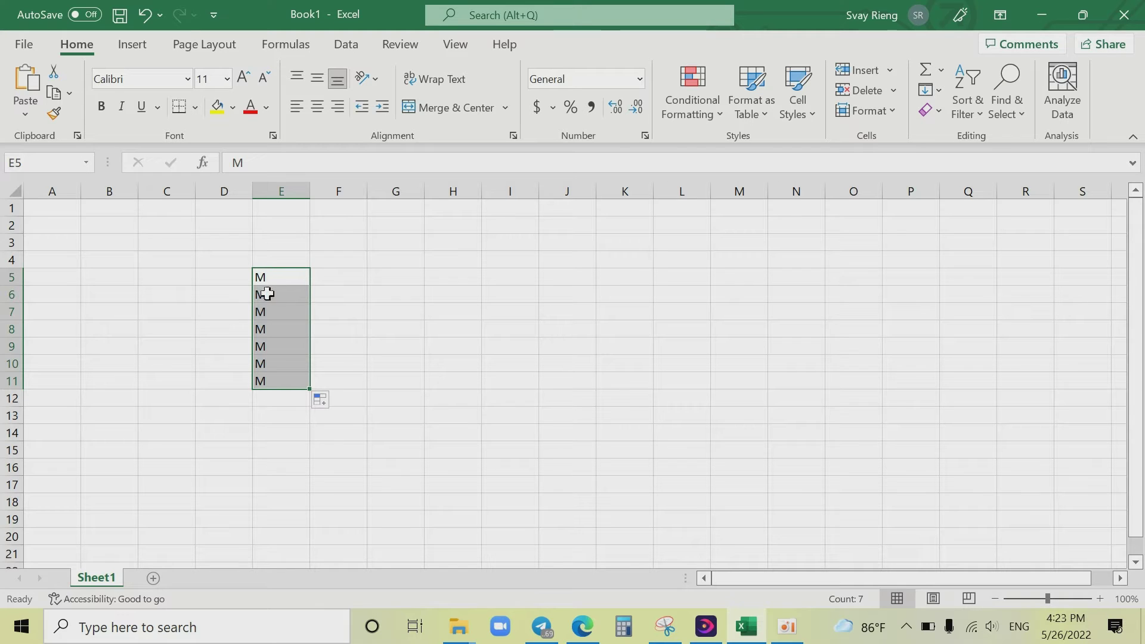
left_click(290, 277)
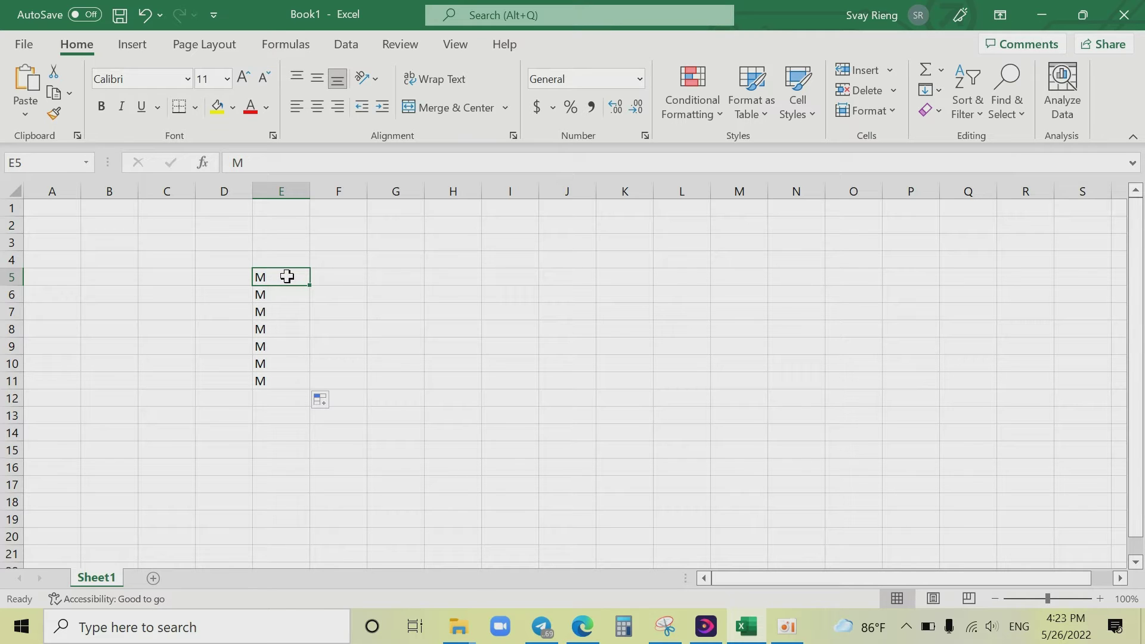
type("ច")
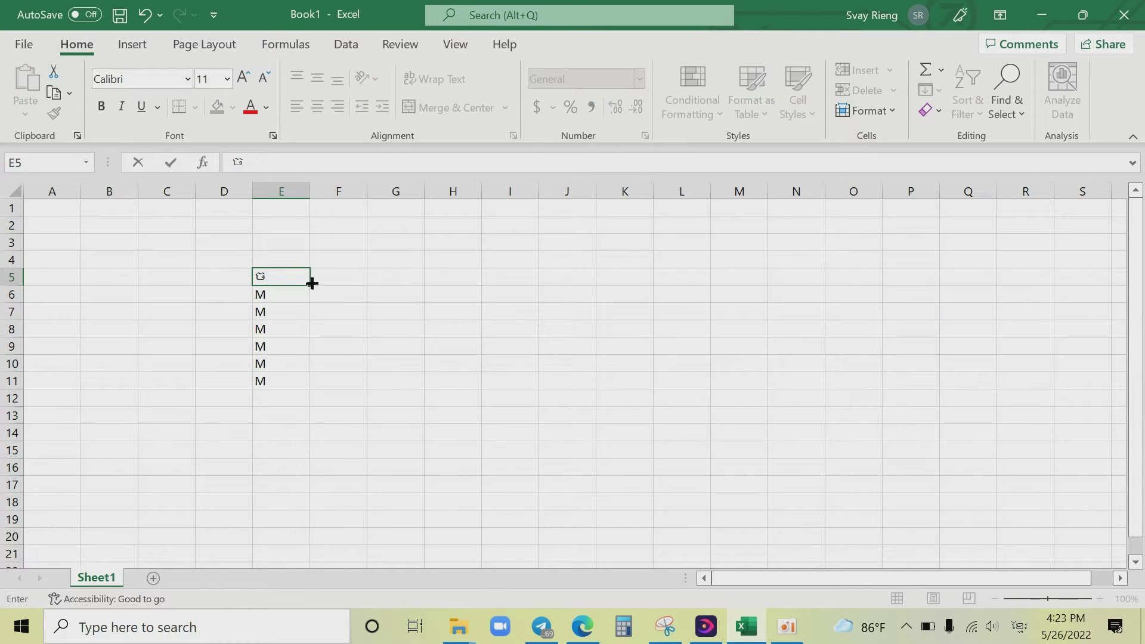
left_click_drag(311, 283, 294, 403)
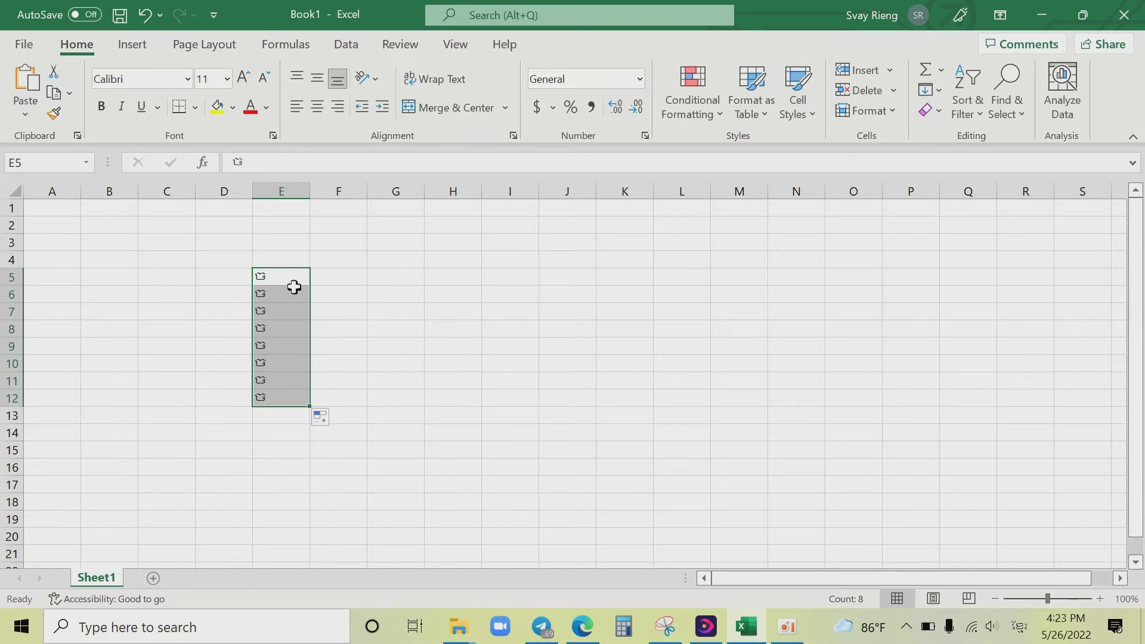
left_click_drag(294, 270, 293, 292)
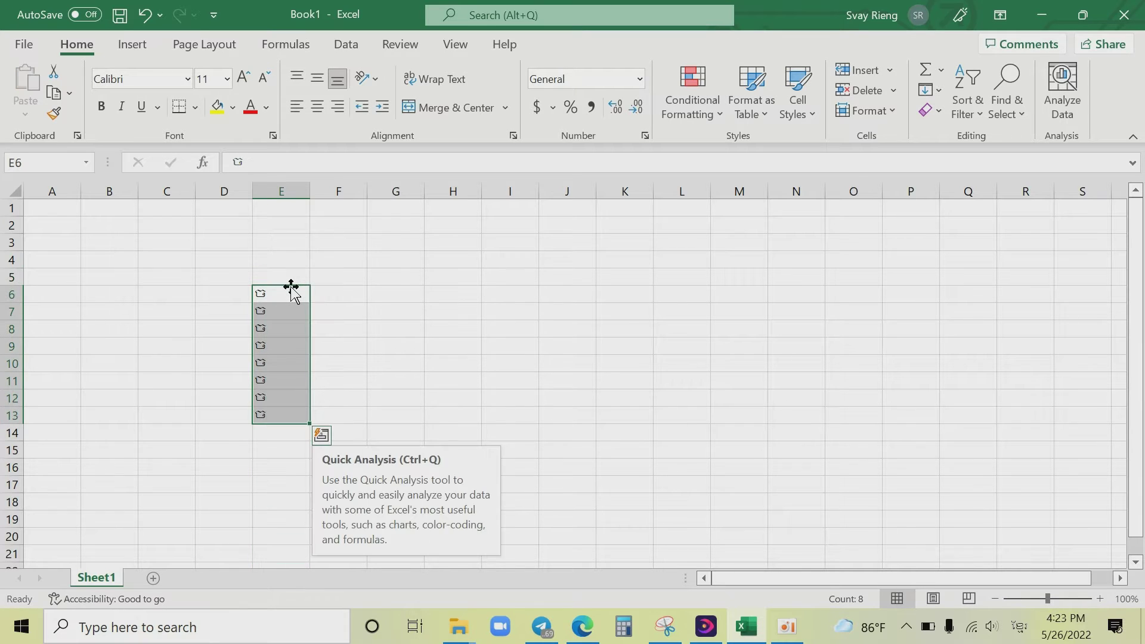
key("Delete")
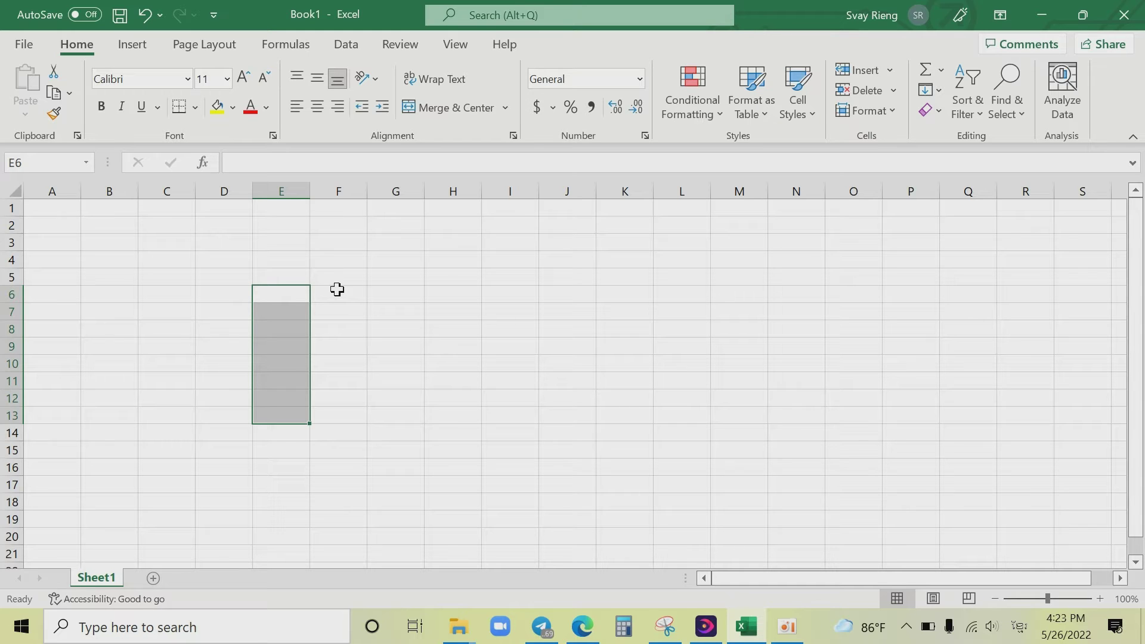
- Fill F6:F15 with a day series starting from Mon
left_click(337, 289)
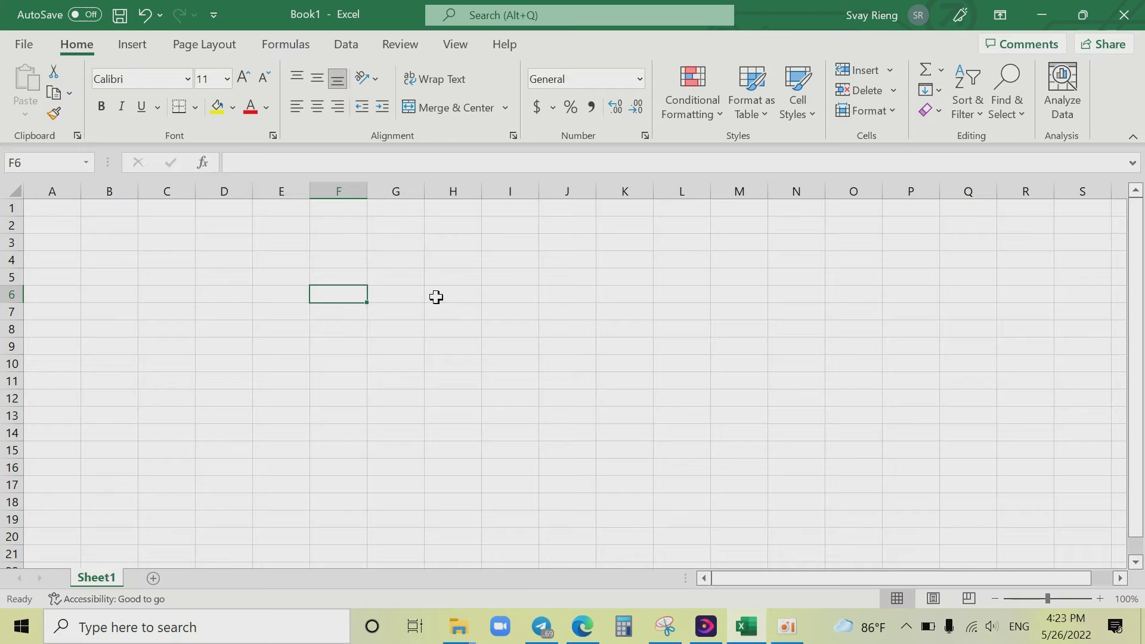
type("Mon")
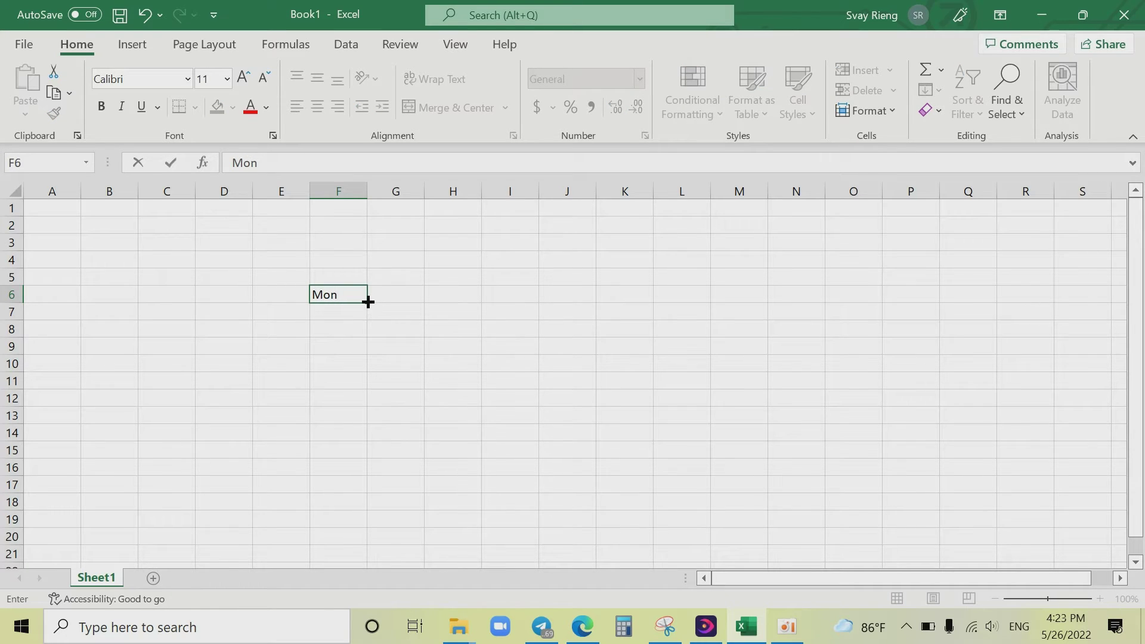
left_click_drag(368, 303, 370, 455)
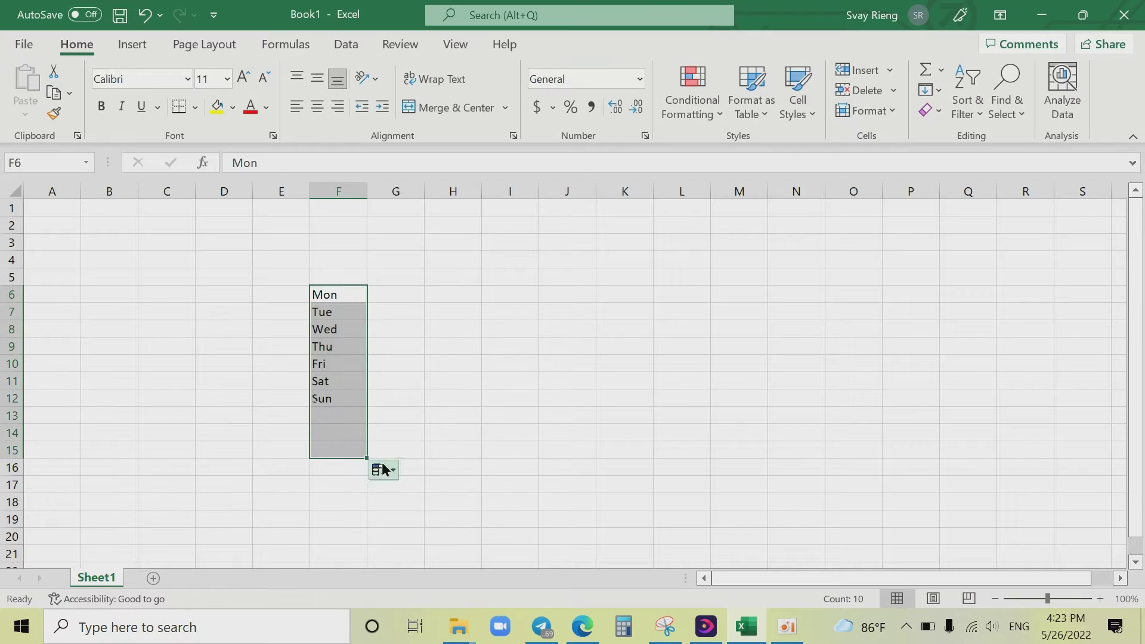
- Copy the Khmer word 'បន្ទ' from G6 down to G14, then select the E5:J16 test block
left_click(399, 300)
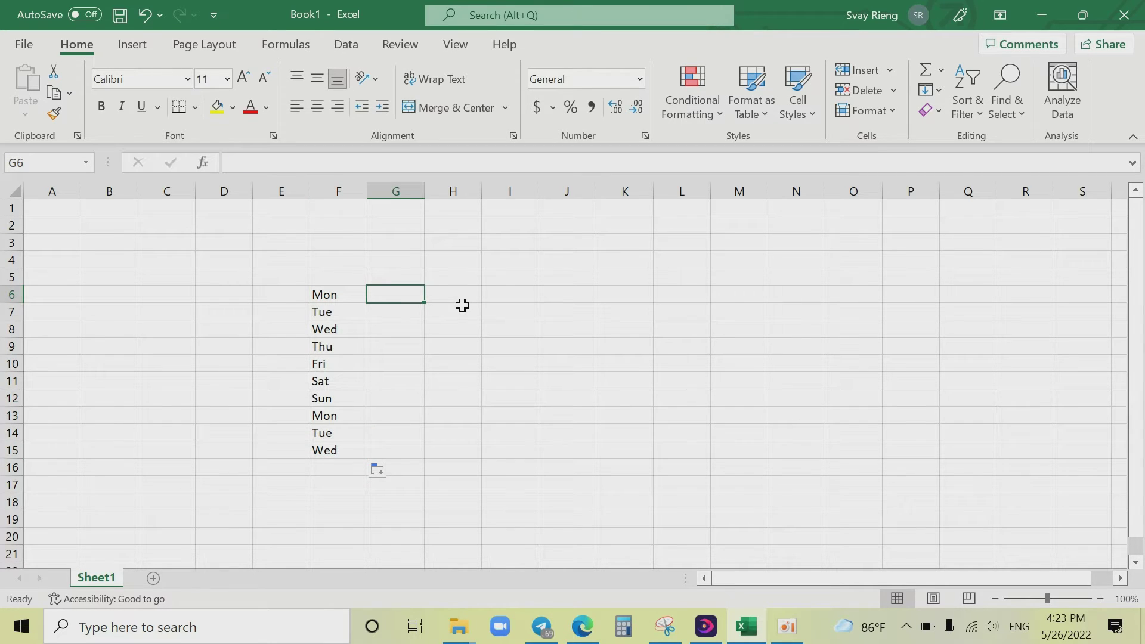
key("alt+shift")
type("ប")
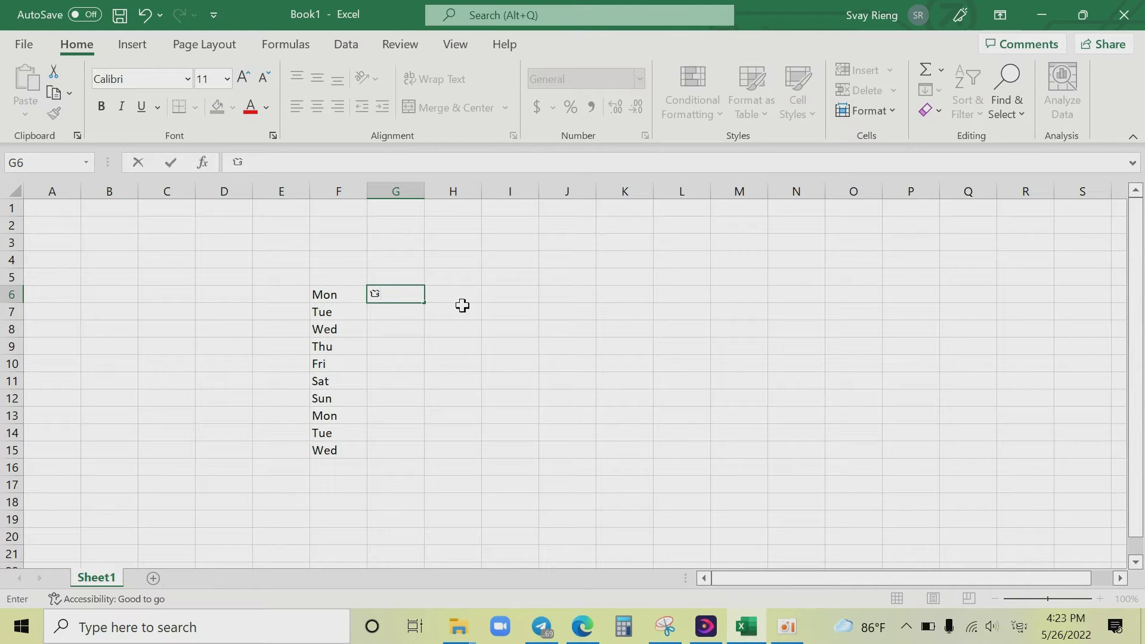
type("ន្ទ")
left_click_drag(425, 303, 503, 439)
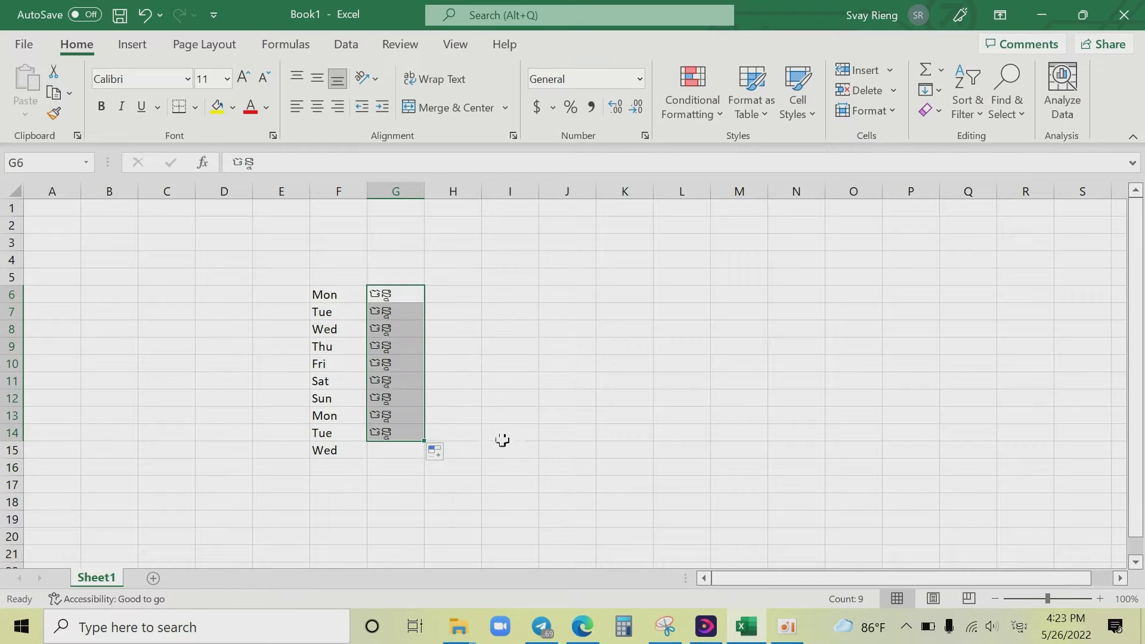
left_click(454, 325)
mouse_move(292, 279)
left_mouse_down()
mouse_move(502, 459)
mouse_move(588, 471)
left_mouse_up()
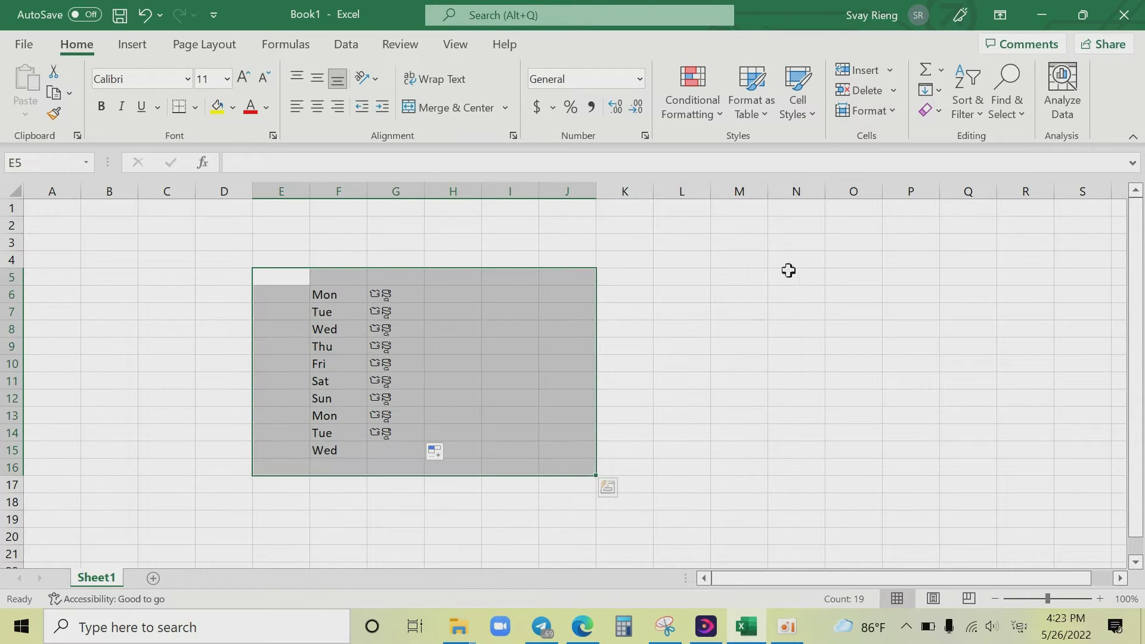
- Delete the selected test entries and open Excel Options via File > More > Options
left_click(860, 89)
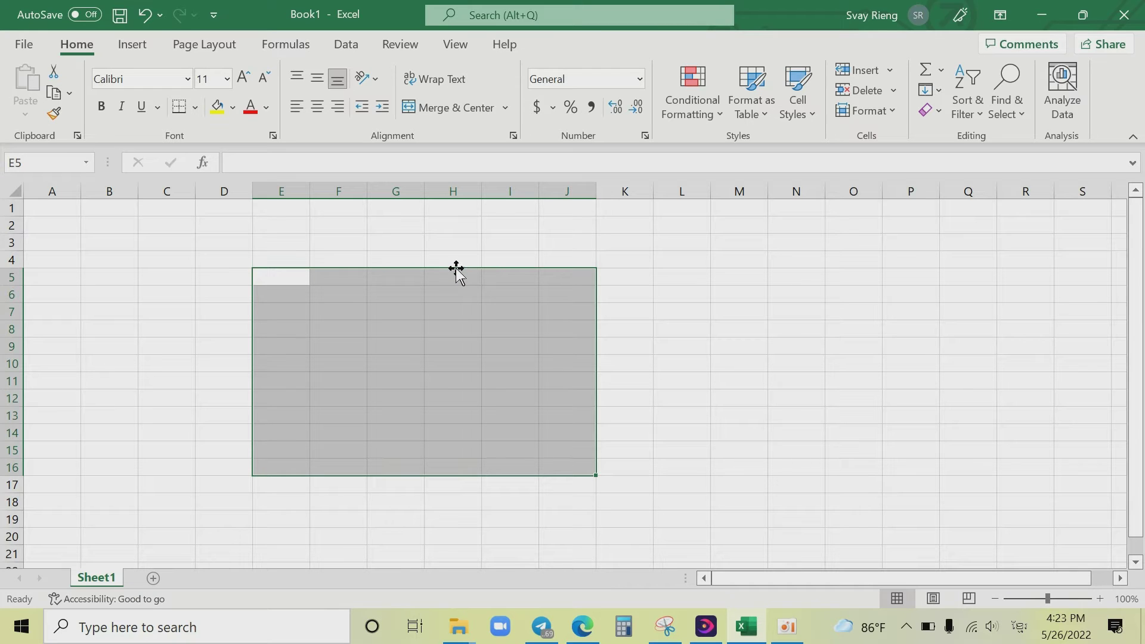
left_click(24, 44)
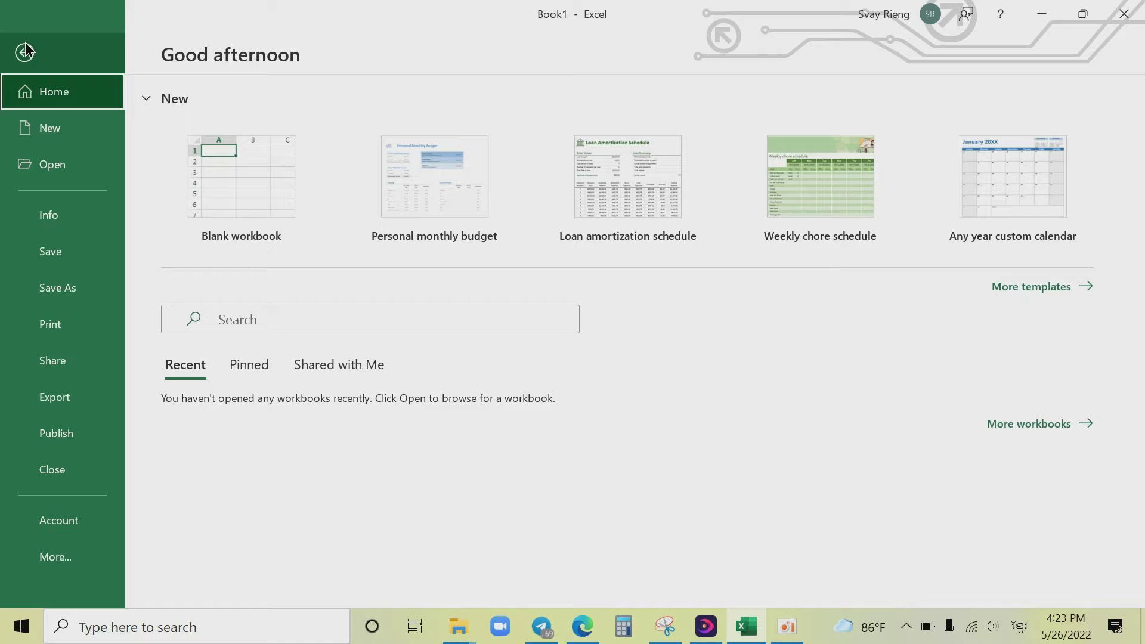
left_click(25, 52)
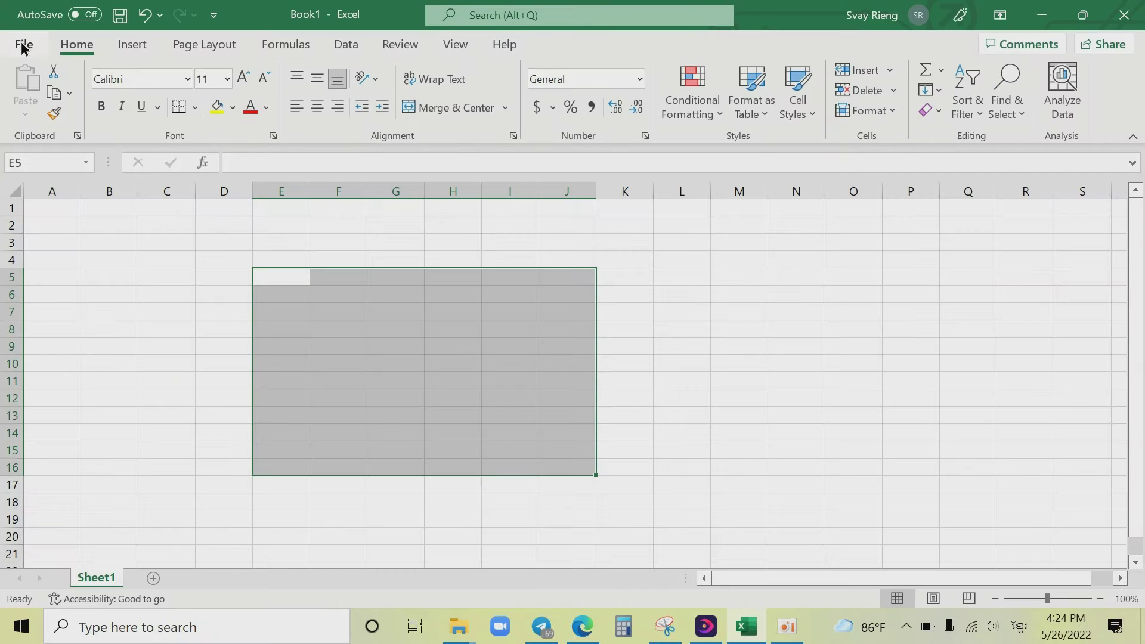
left_click(25, 48)
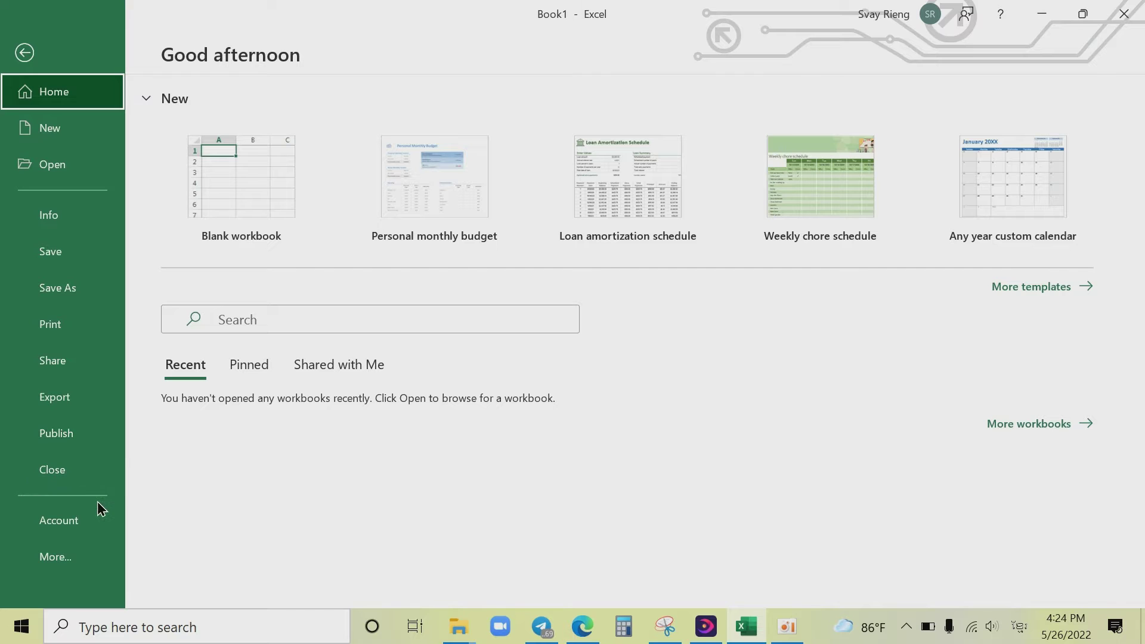
left_click(71, 555)
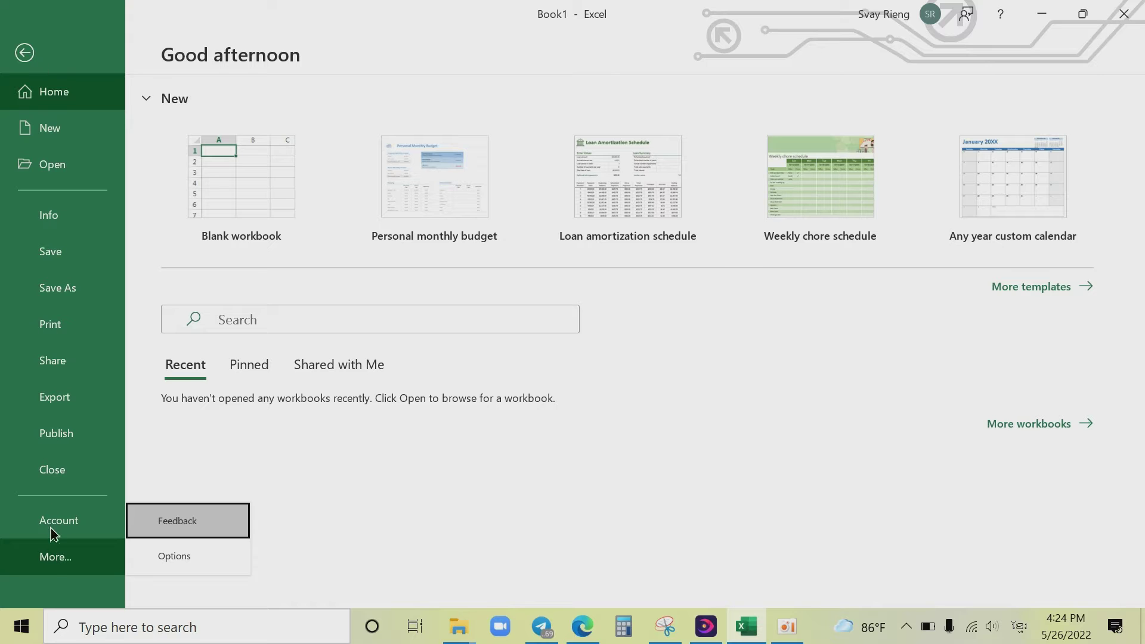
left_click(171, 564)
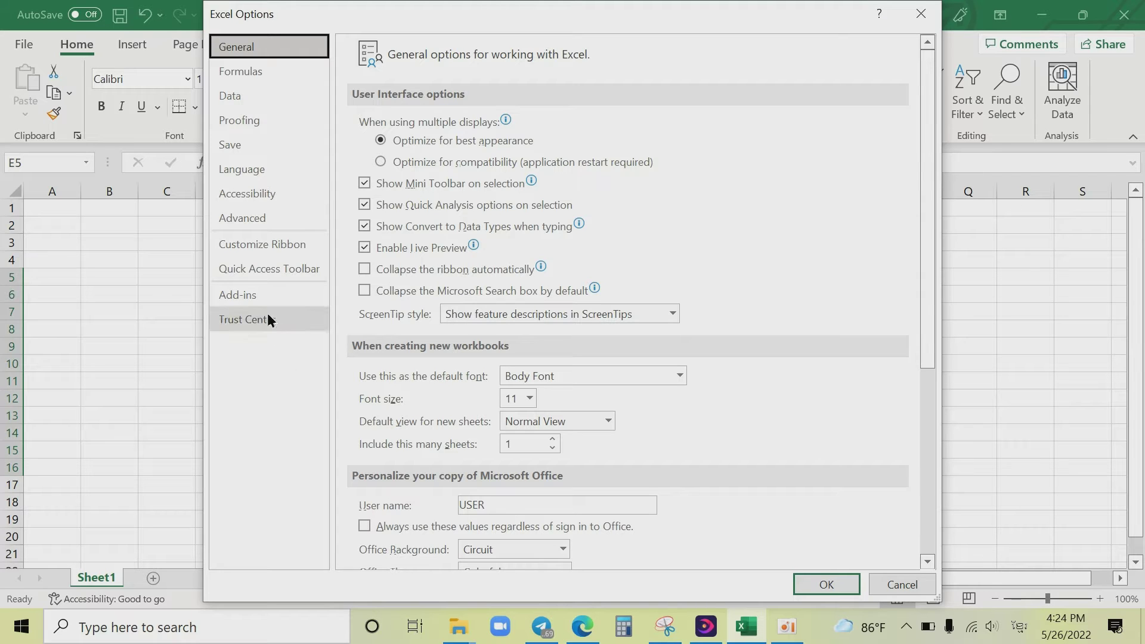
- Switch Excel Options to Advanced and scroll to the General section's Edit Custom Lists
left_click(248, 220)
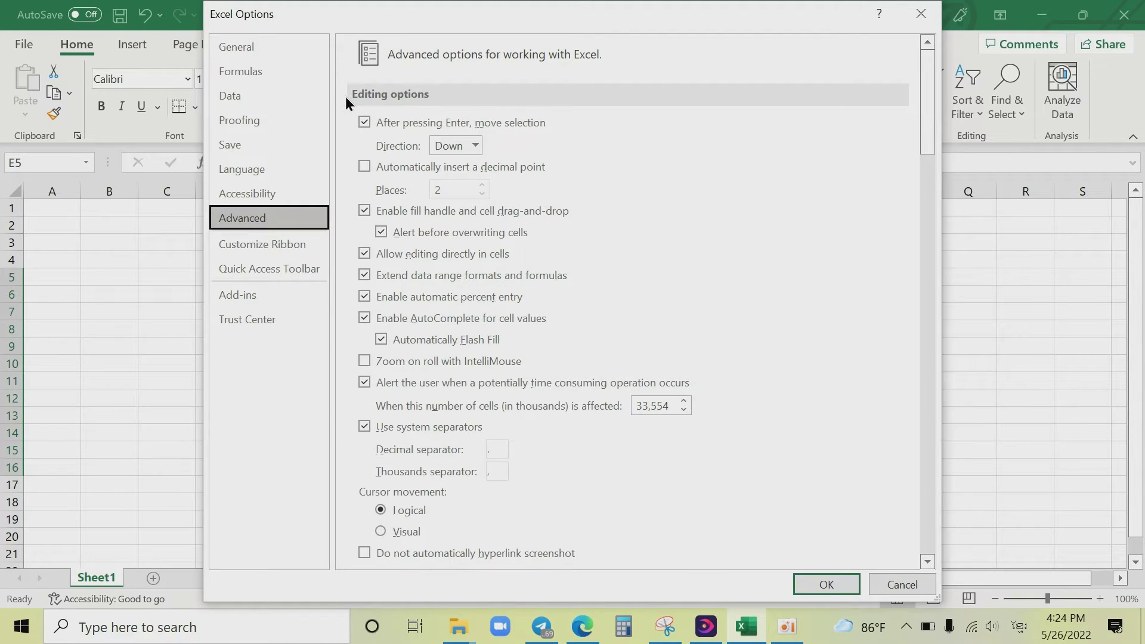
scroll(700, 352, "down", 1)
scroll(700, 354, "down", 3)
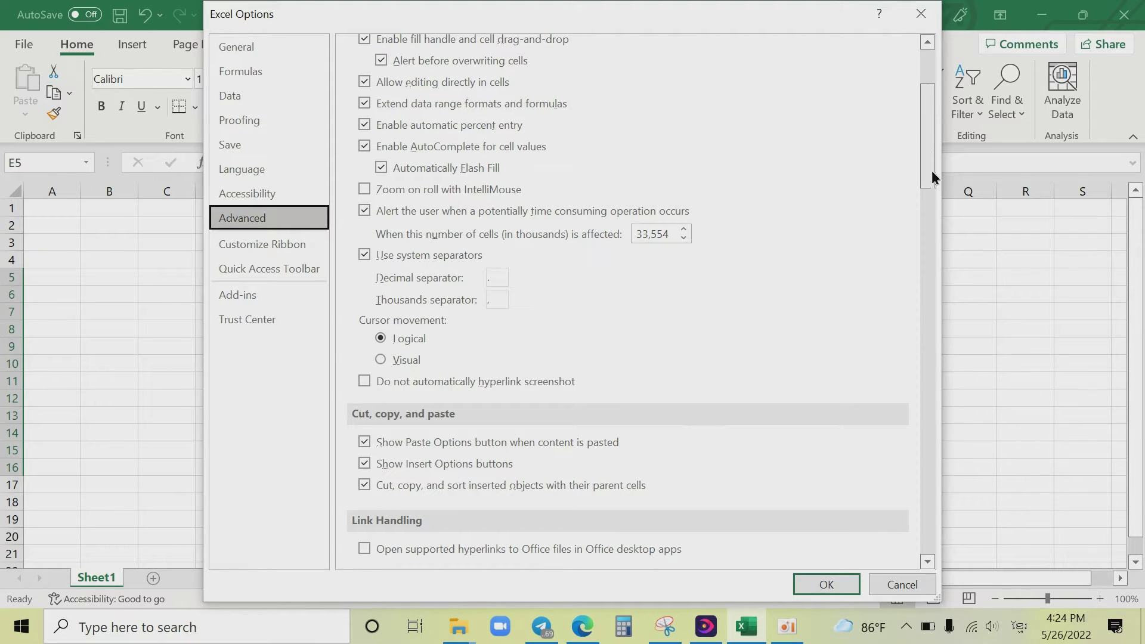
mouse_move(929, 150)
left_mouse_down()
mouse_move(918, 321)
mouse_move(931, 447)
left_mouse_up()
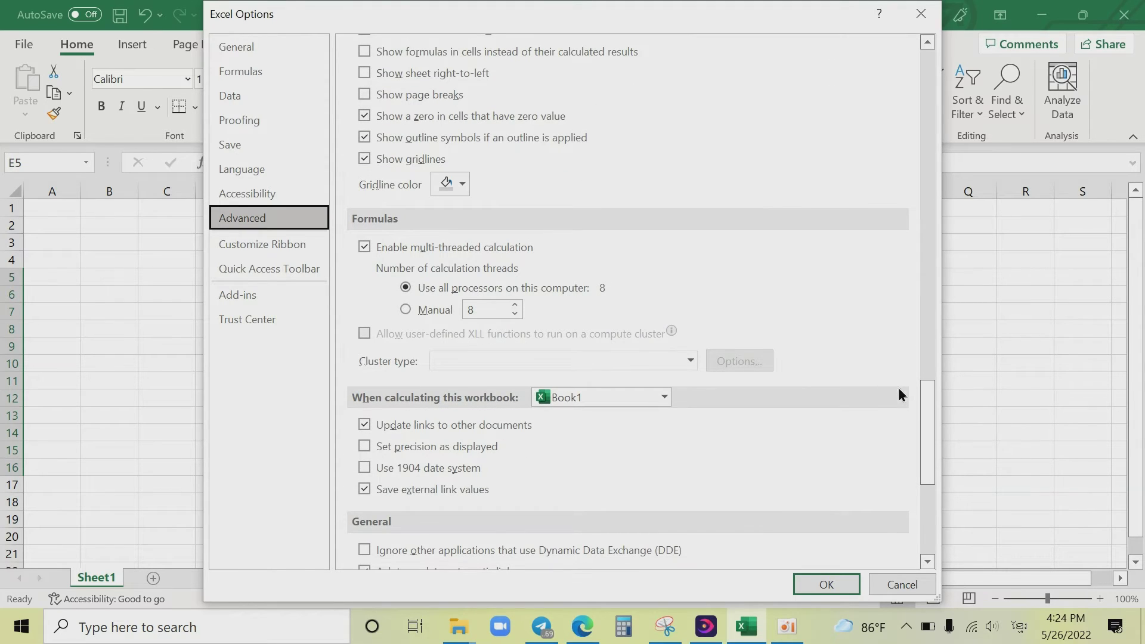
left_click_drag(926, 402, 929, 448)
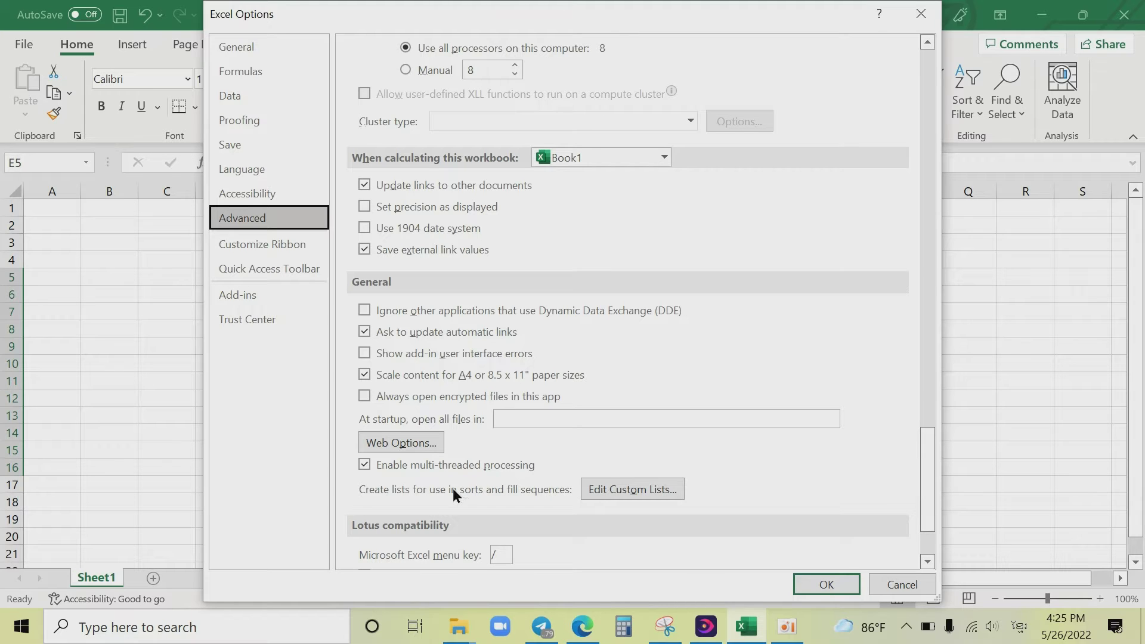
- Open Edit Custom Lists and inspect the built-in weekday and month lists
left_click(597, 487)
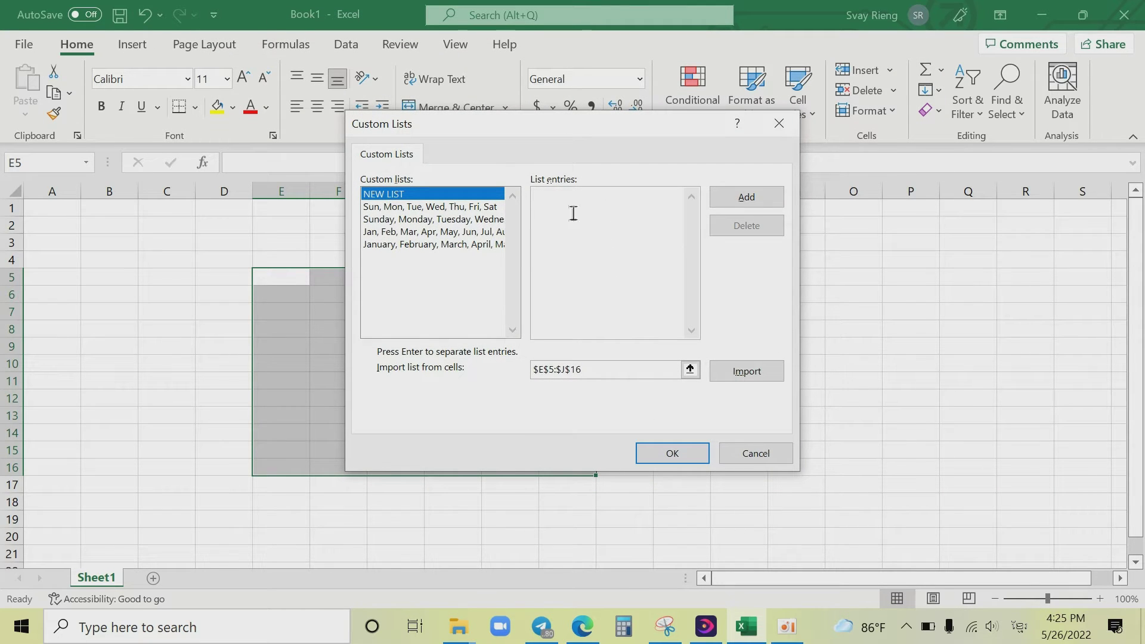
left_click(404, 209)
left_click(390, 219)
left_click(399, 231)
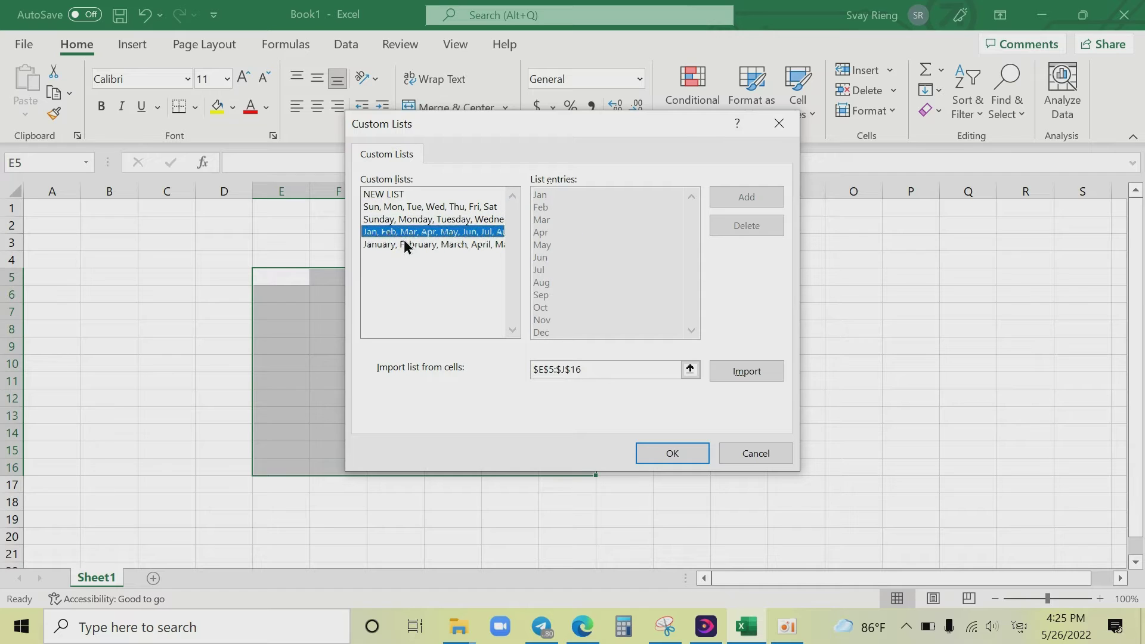
left_click(406, 244)
left_click(411, 196)
left_click(413, 210)
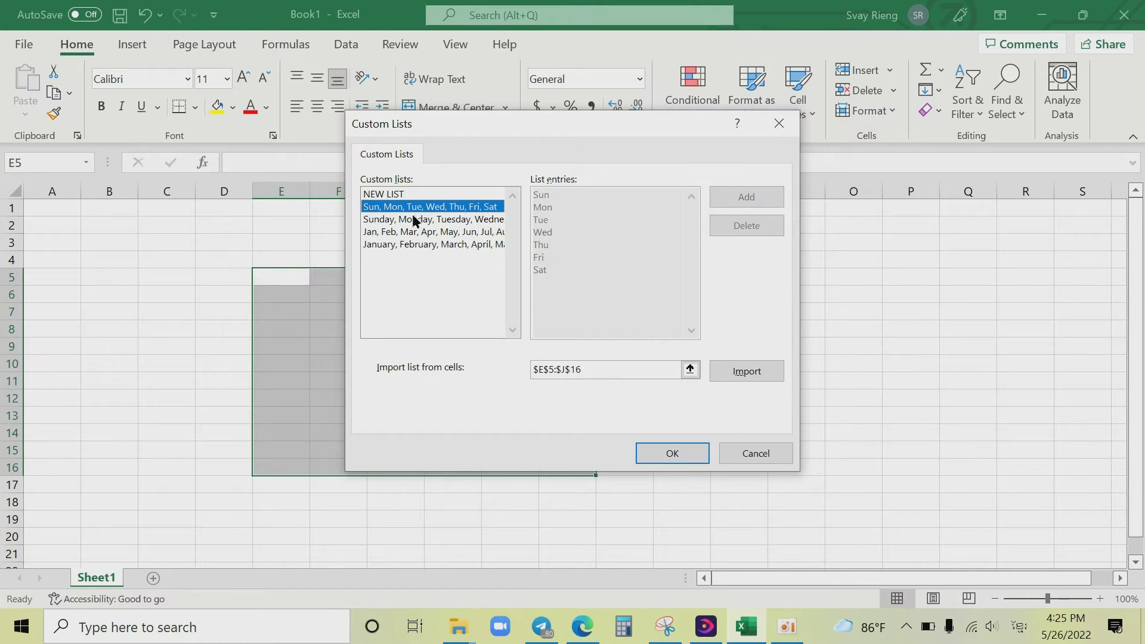
left_click(413, 221)
left_click(414, 232)
left_click(420, 244)
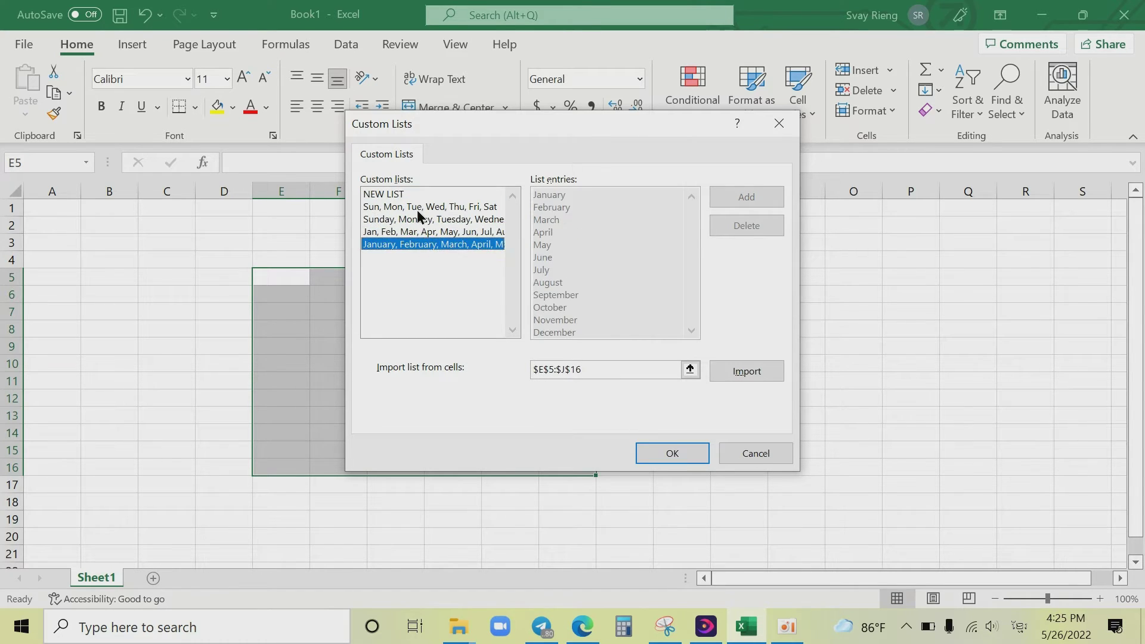
left_click(417, 207)
left_click(420, 220)
left_click(421, 231)
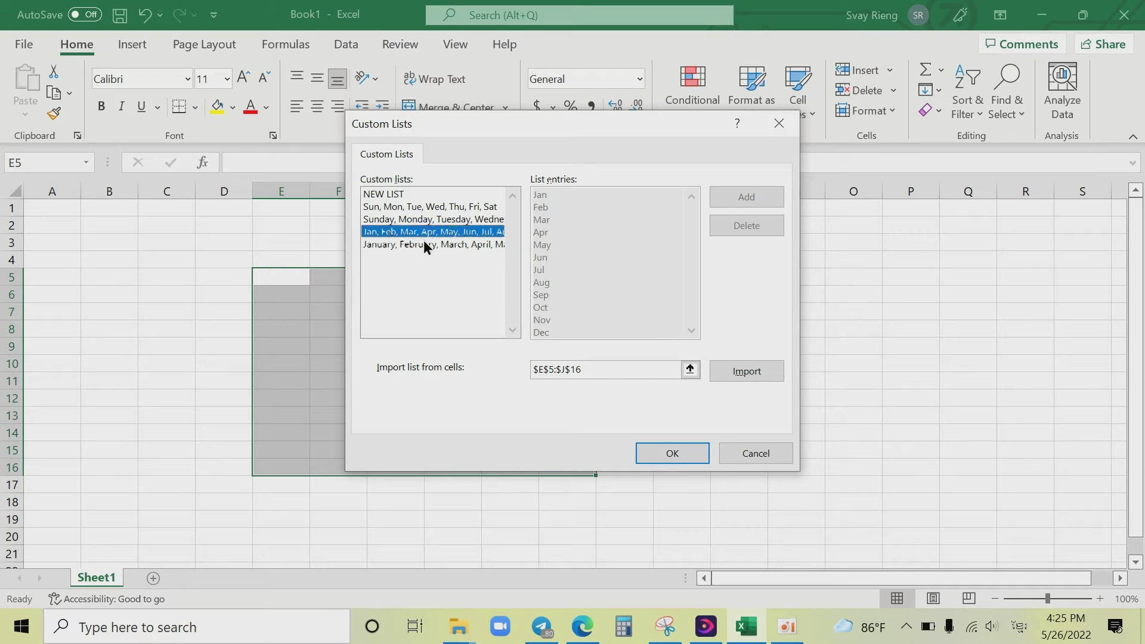
left_click(424, 243)
left_click(424, 208)
- Browse the built-in day and month lists again, ending on a blank NEW LIST
left_click(400, 195)
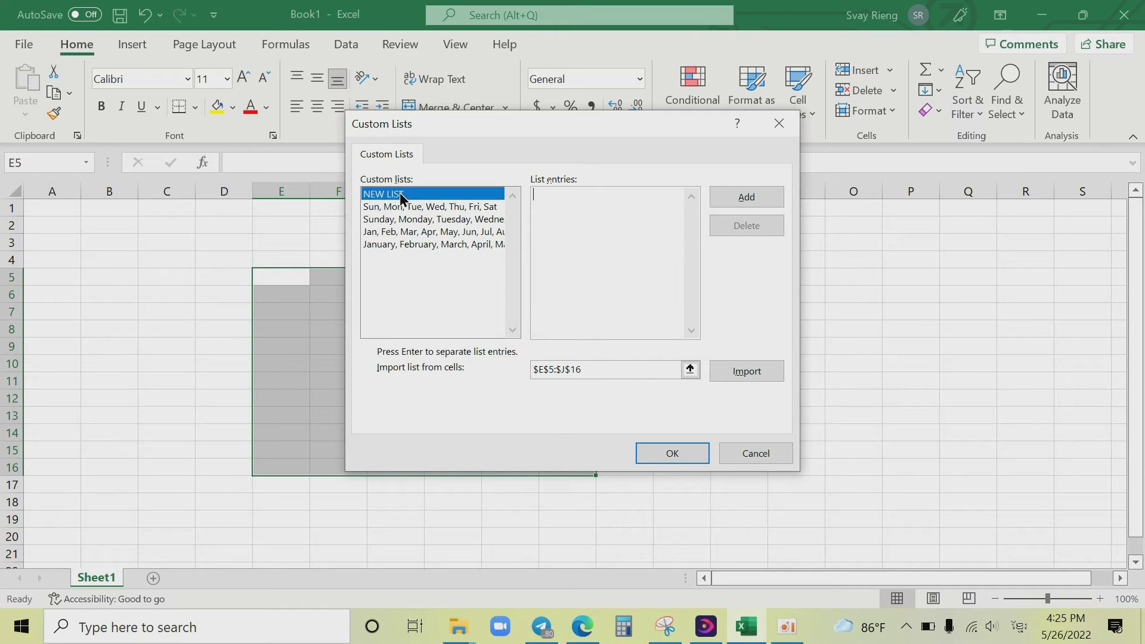
left_click(392, 207)
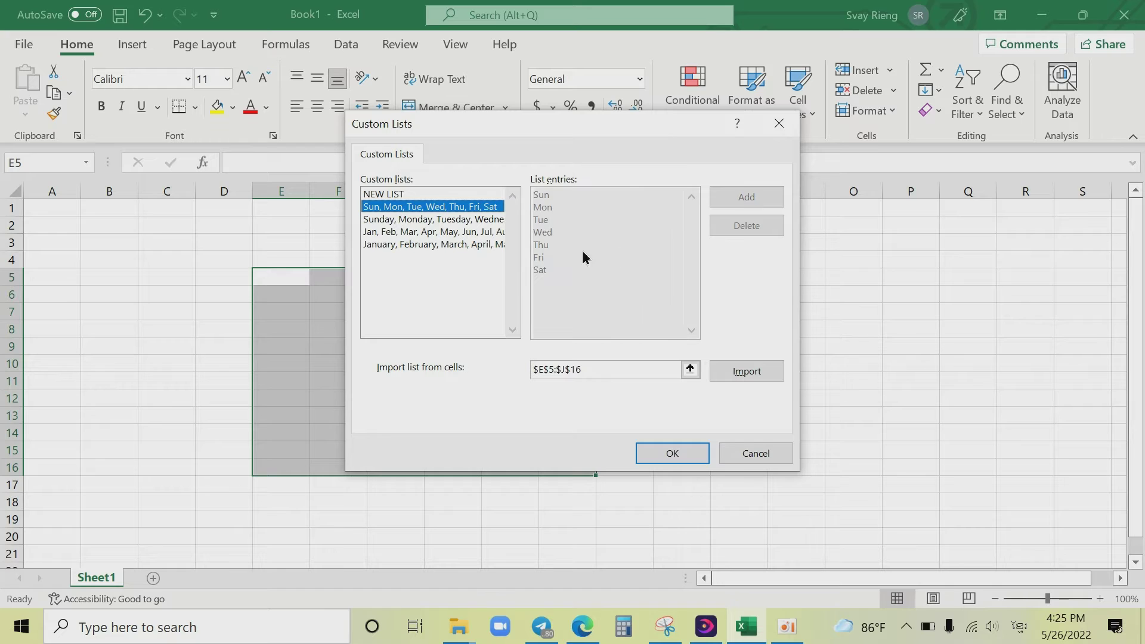
left_click(409, 233)
left_click(404, 245)
left_click(404, 232)
left_click(405, 220)
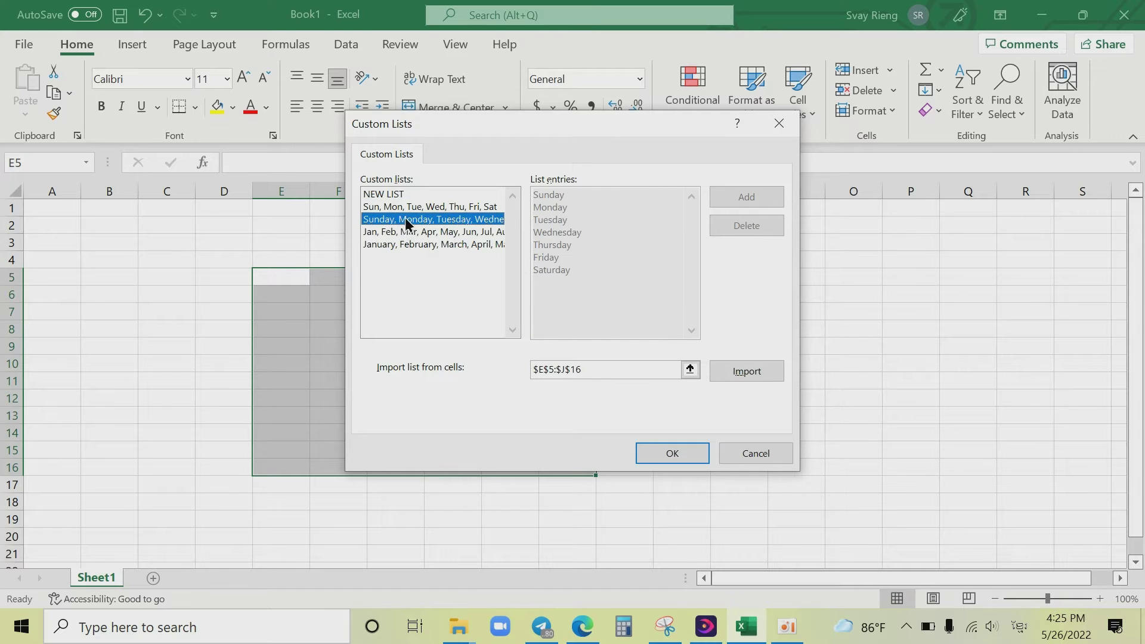
left_click(406, 208)
left_click(407, 233)
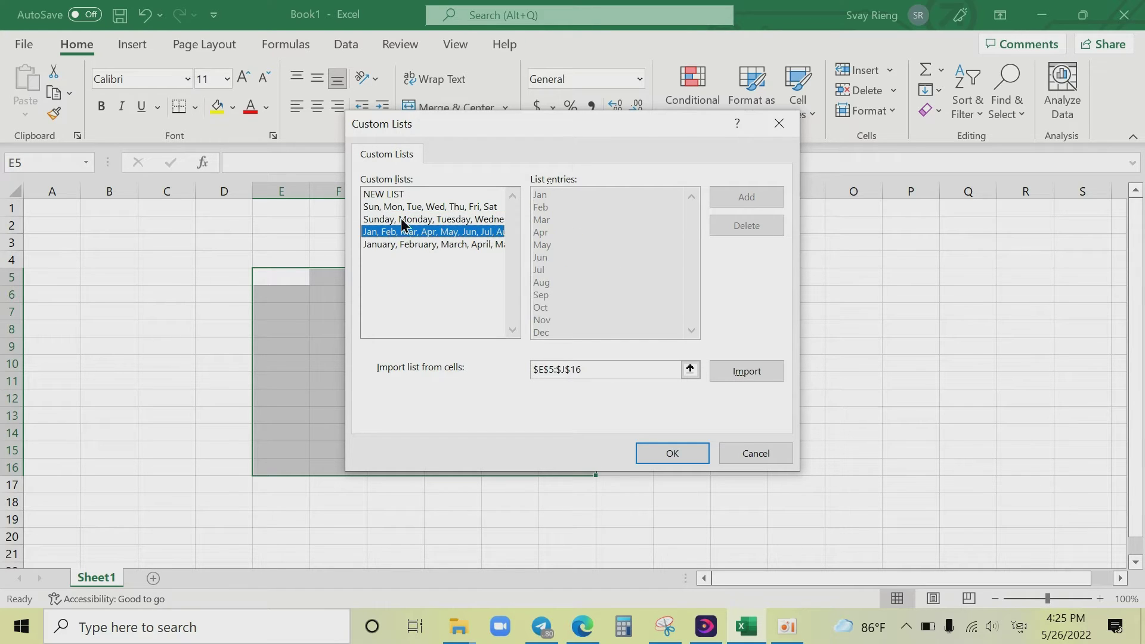
left_click(401, 219)
left_click(399, 244)
left_click(402, 231)
left_click(404, 219)
left_click(380, 197)
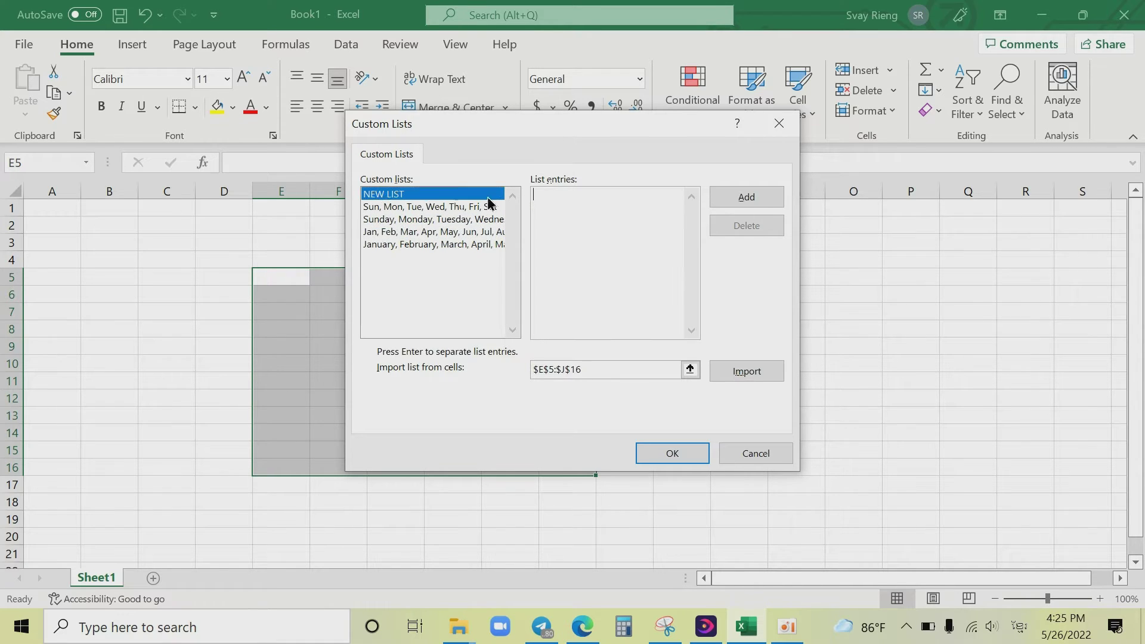
- Add a seven-entry custom list of abbreviated Khmer weekdays beginning with ច
left_click(594, 208)
type("ច")
type("អ")
type(",")
type(" ក")
type("ក")
type("េ,")
type(" ស")
type(",")
type(" ស")
type(",")
type(" អា")
left_click(724, 199)
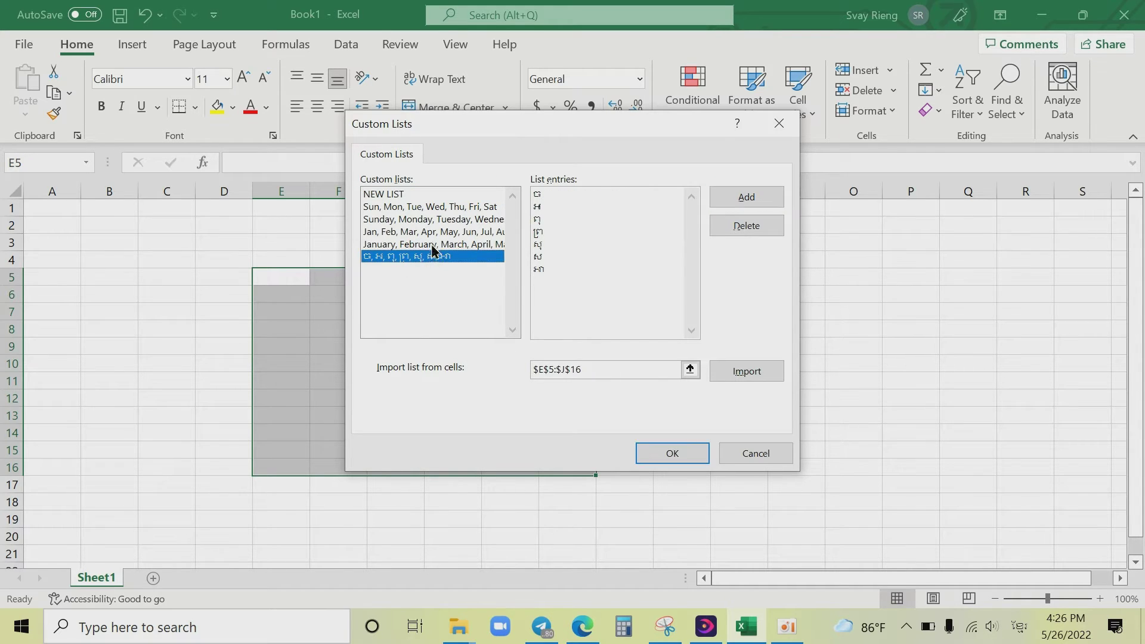
left_click_drag(445, 231, 434, 245)
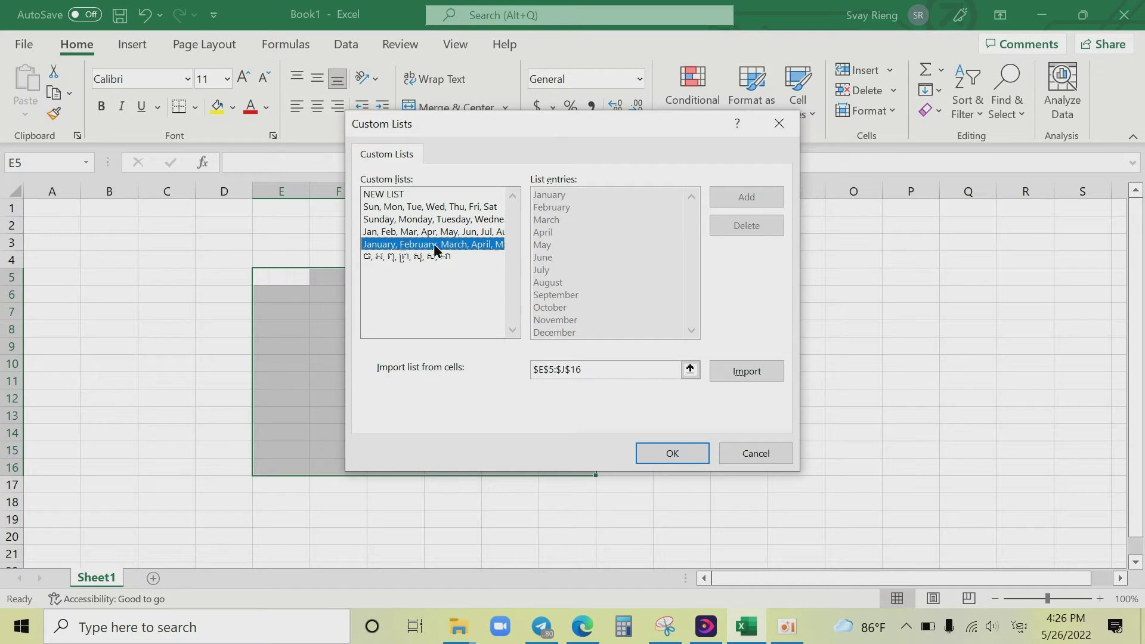
- Add a custom list of full Khmer weekday names from ចន្ទ through អាទិត្យ, fixing a typo
left_click(381, 194)
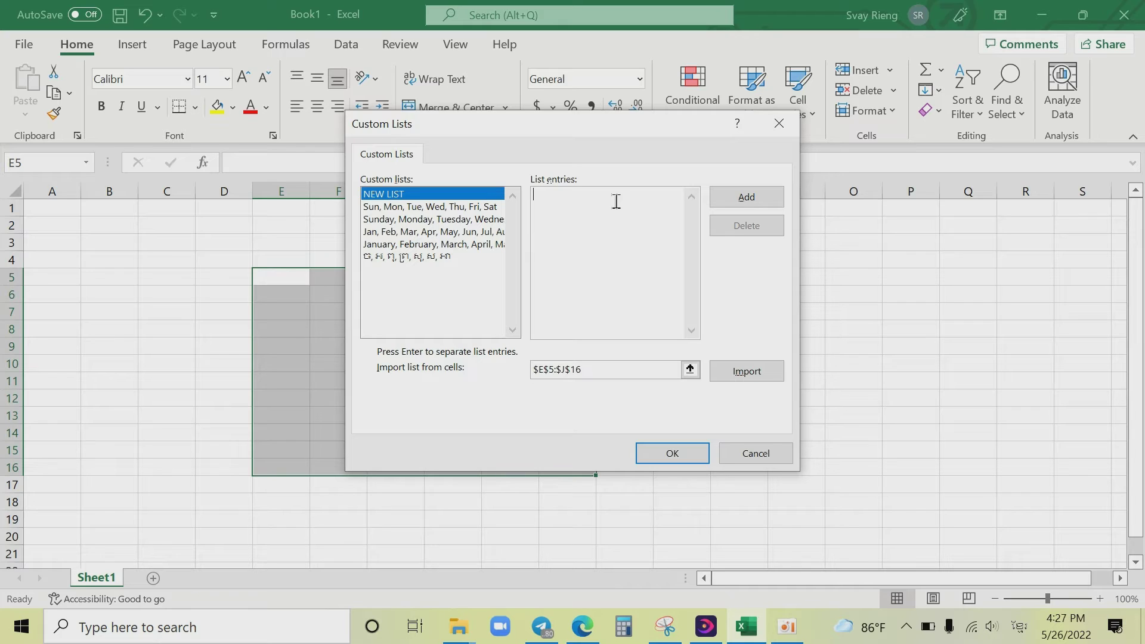
type("ច")
type("ន")
type("្ទ, អ")
type("ង")
type("្គ")
type("ារ")
type(", ពុ")
type("ធ, ")
type("ព្រ")
type("ហ")
type("ស")
type("្ប")
key("BackSpace")
key("BackSpace")
key("BackSpace")
type("ស")
type("្ប")
type("ត")
type(", ស")
type("ុក្រ")
type(", ស")
type("ៅ")
type("រ")
type("៍,")
type(" អាទិ")
type("ត")
type("្យ")
left_click(736, 195)
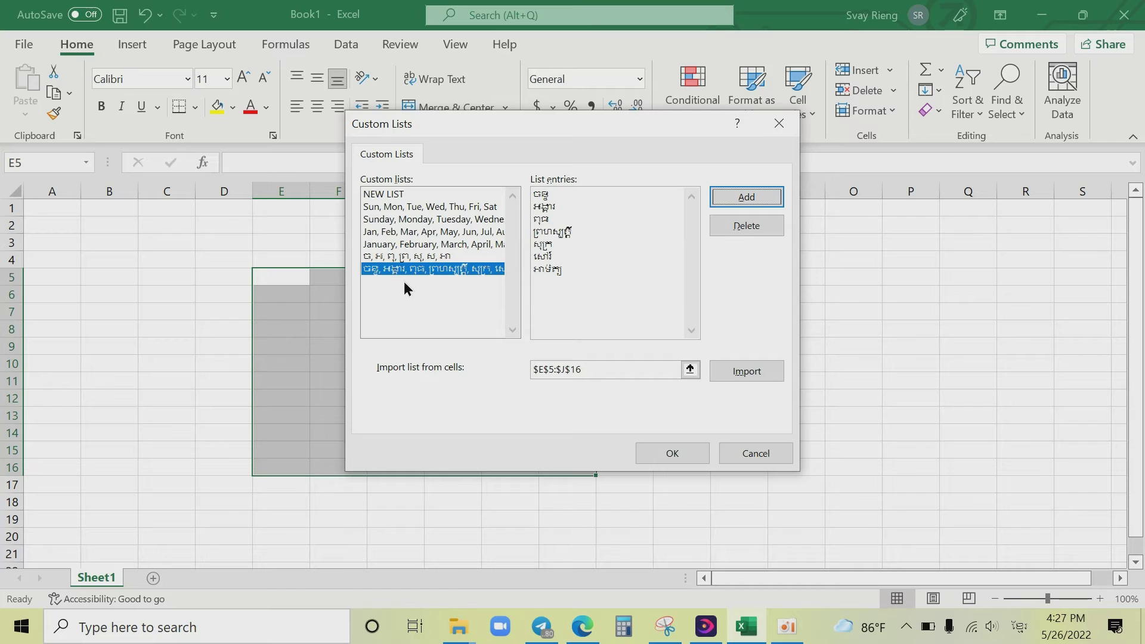
left_click(377, 194)
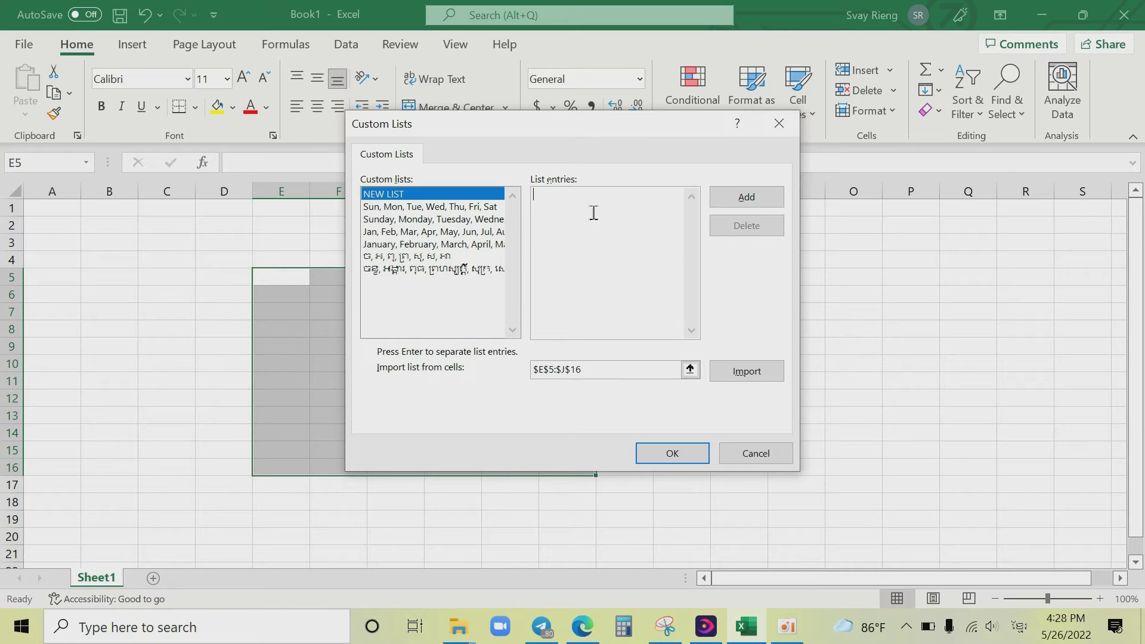
- Add the twelve Khmer month names starting មករា as a custom list and confirm with OK
type("មក")
type("រា,")
type(" កុម្ភៈ")
type(",")
type(" មីនា,")
type(" មេសា,")
type(" ឧ")
type("សភា,")
type(" មិ")
type("ថុន")
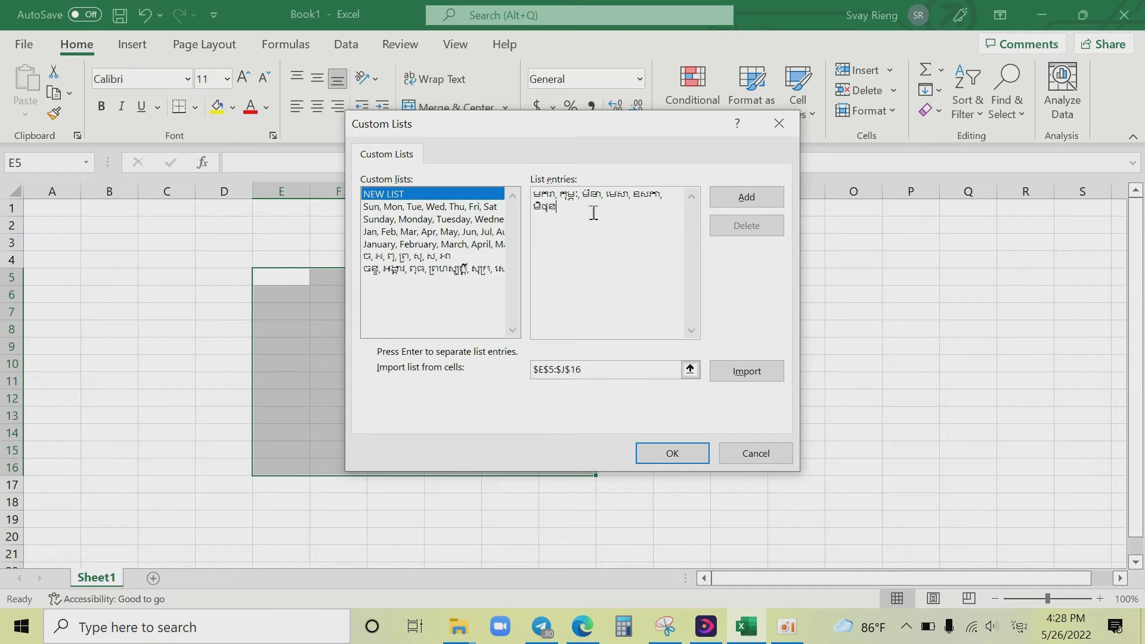
type("ា, ")
type("កក្ក")
type("ដ")
type("ា, សី")
type("ហា,")
type(" កញ្ញ")
type("ា")
type(", តុលា")
type(", វ")
type("ិច")
type("្ឆិកា")
type(", ធ្នូ")
left_click(747, 198)
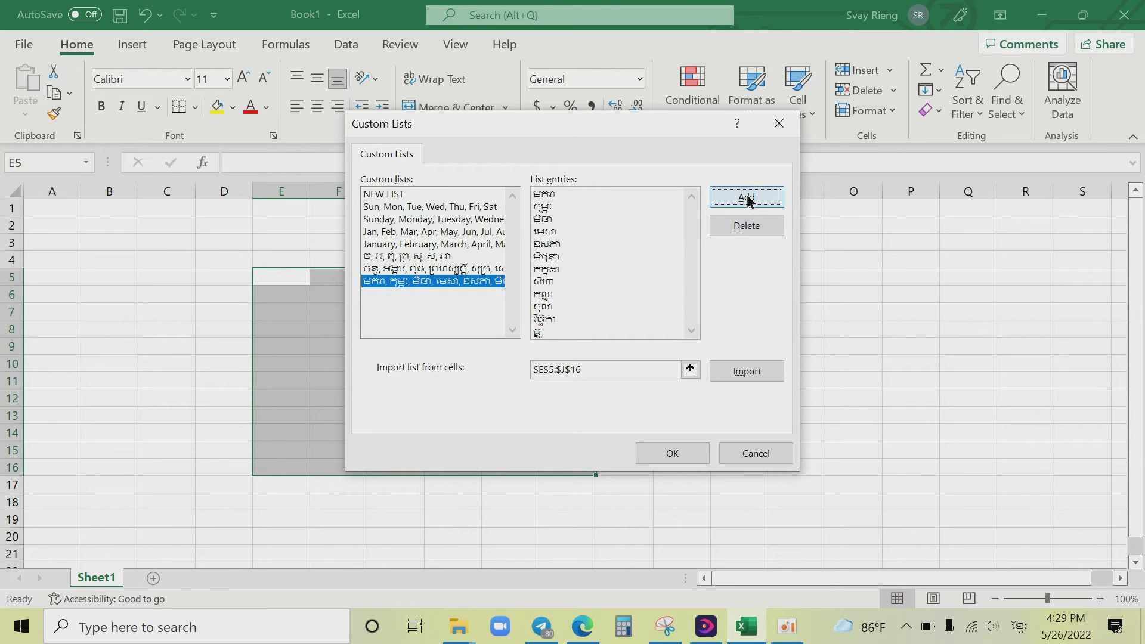
left_click(672, 453)
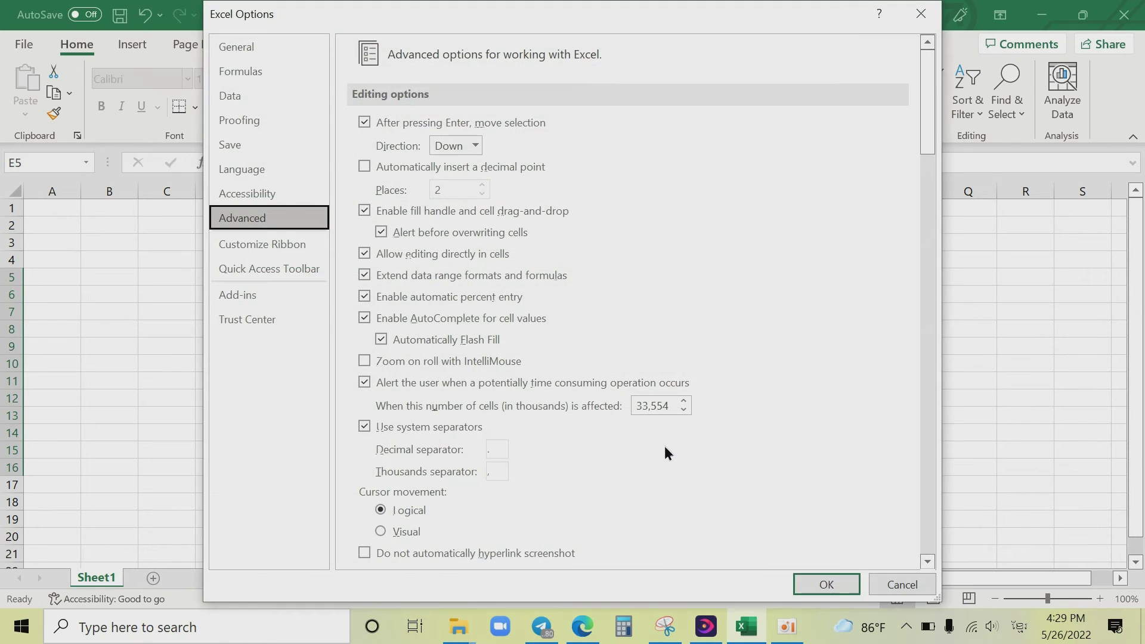
- Close Excel Options, enter ថ in I5, fill the Khmer day series to I13, and check it
left_click(819, 586)
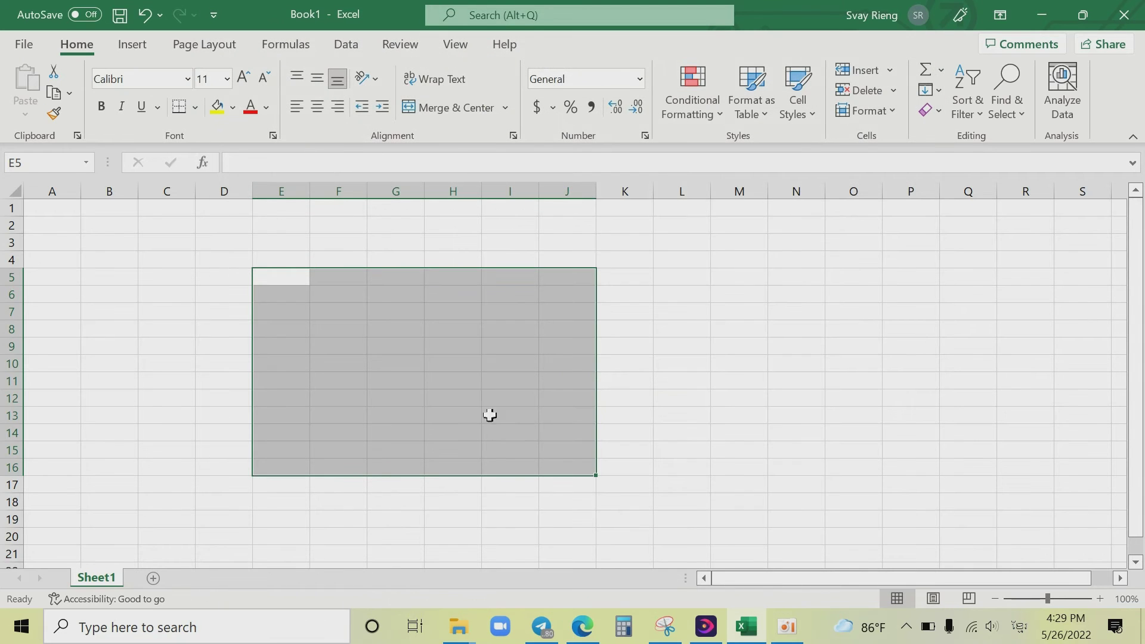
left_click(510, 278)
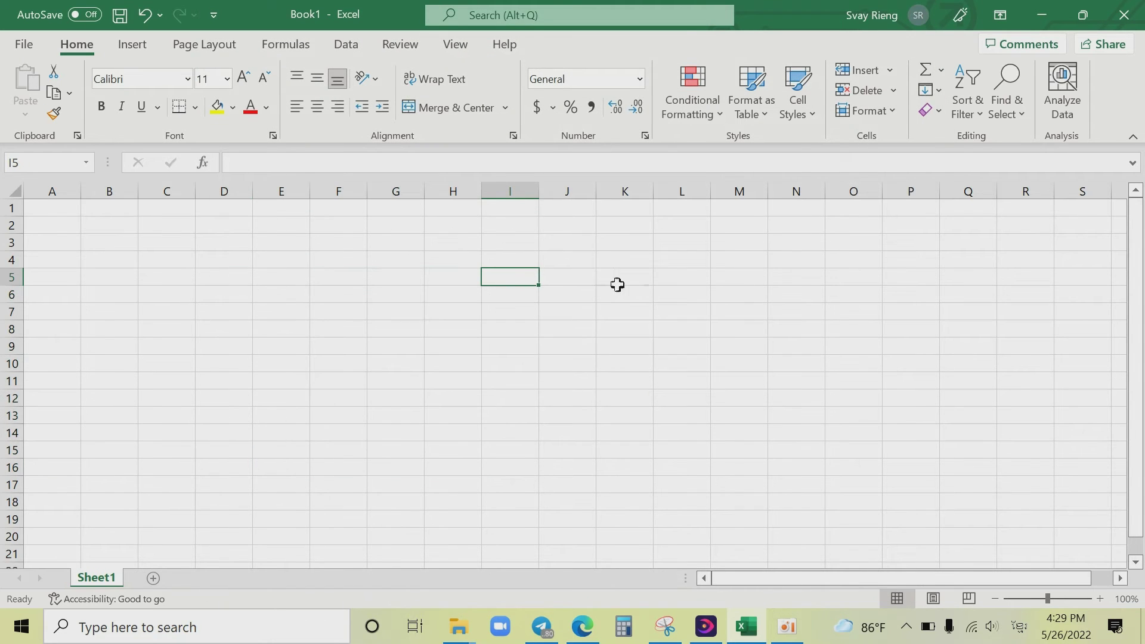
type("ថ")
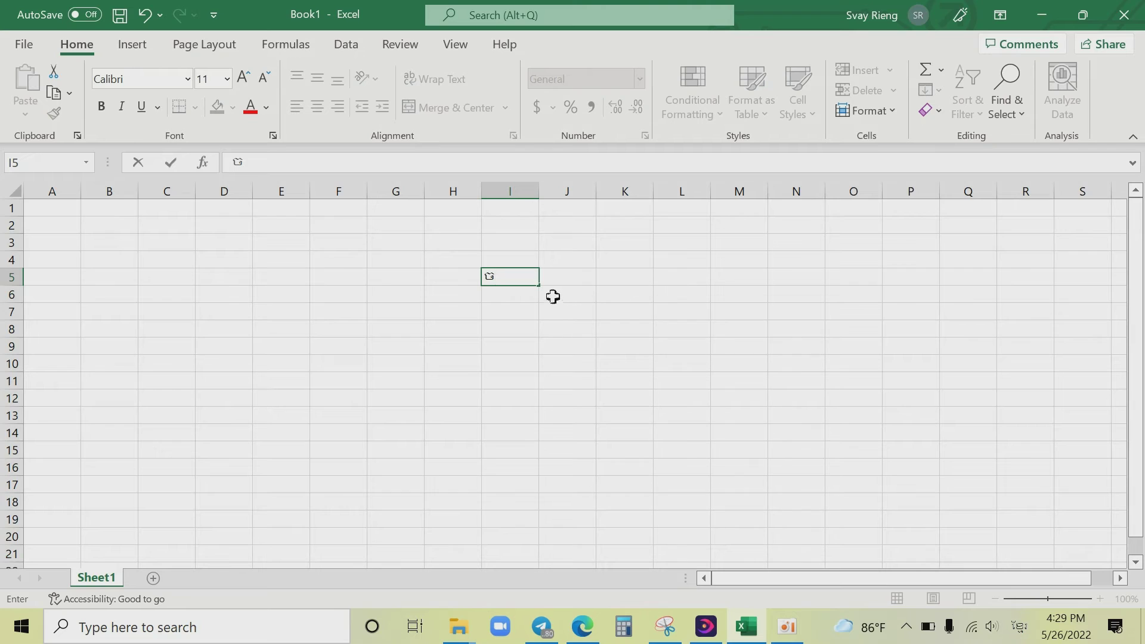
left_click_drag(538, 285, 535, 421)
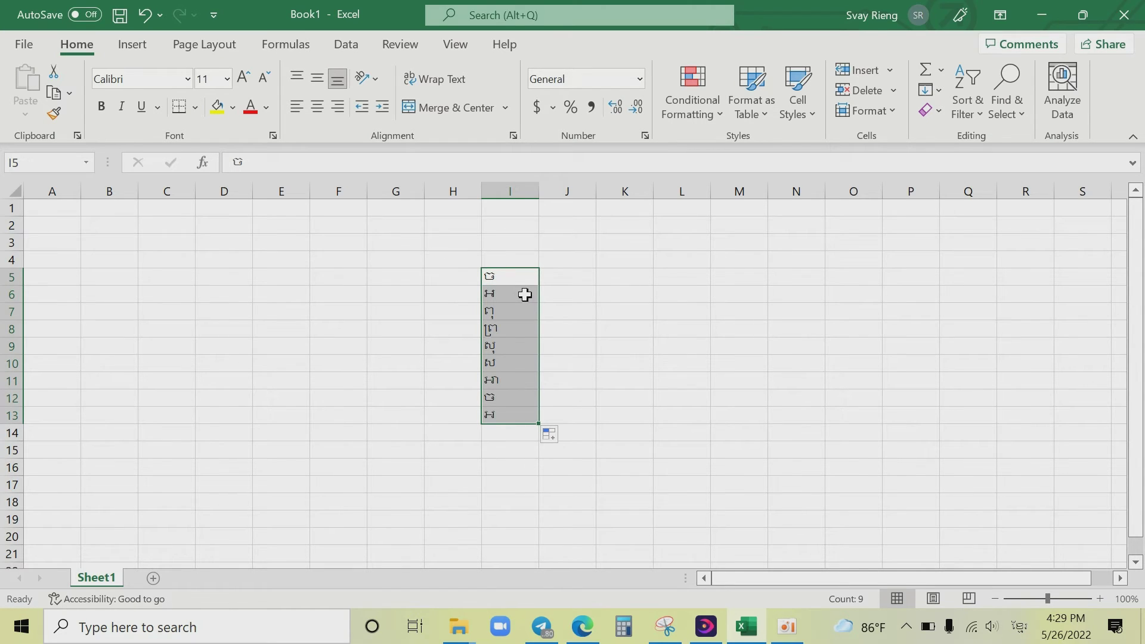
left_click(514, 276)
left_click(511, 295)
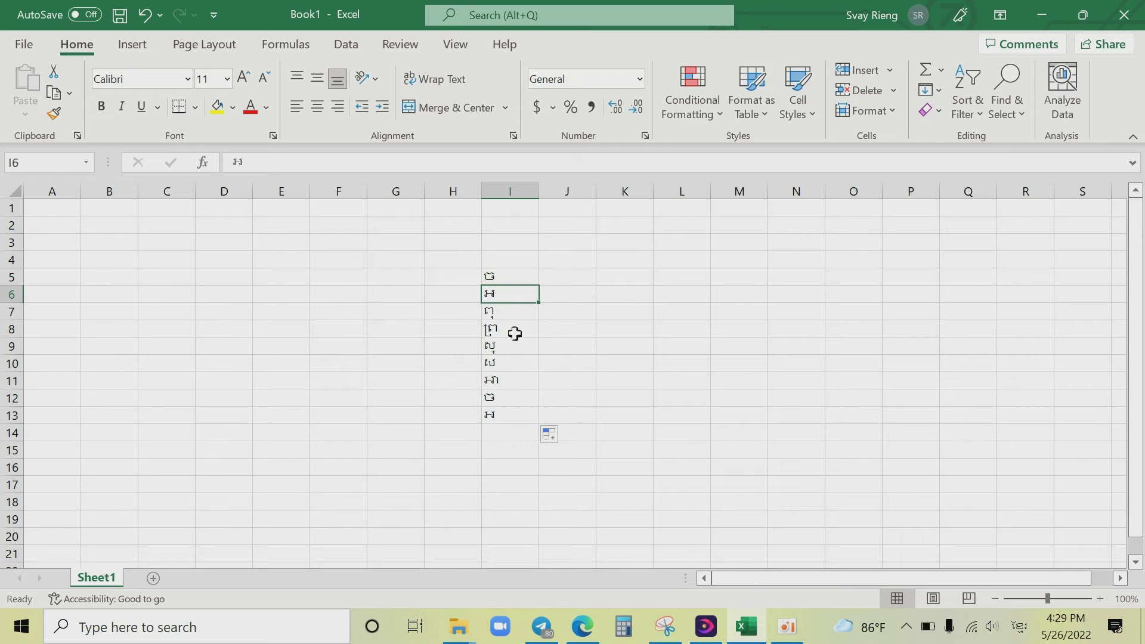
left_click(508, 396)
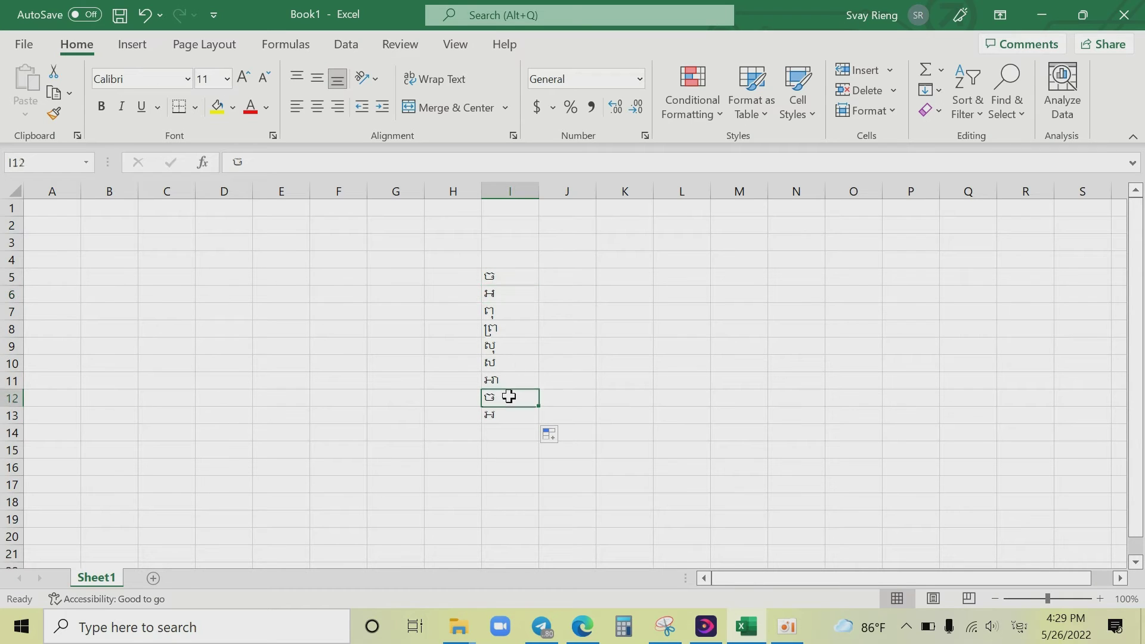
left_click(569, 276)
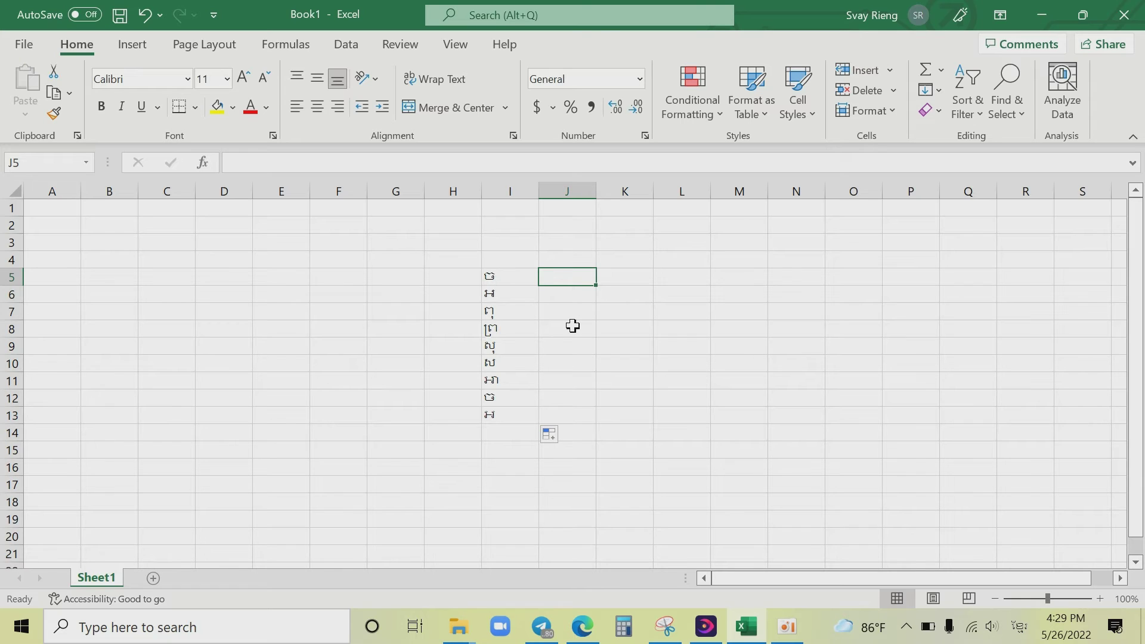
- Enter អ in J5 and fill the Khmer abbreviated weekday series down to J15
type("អ")
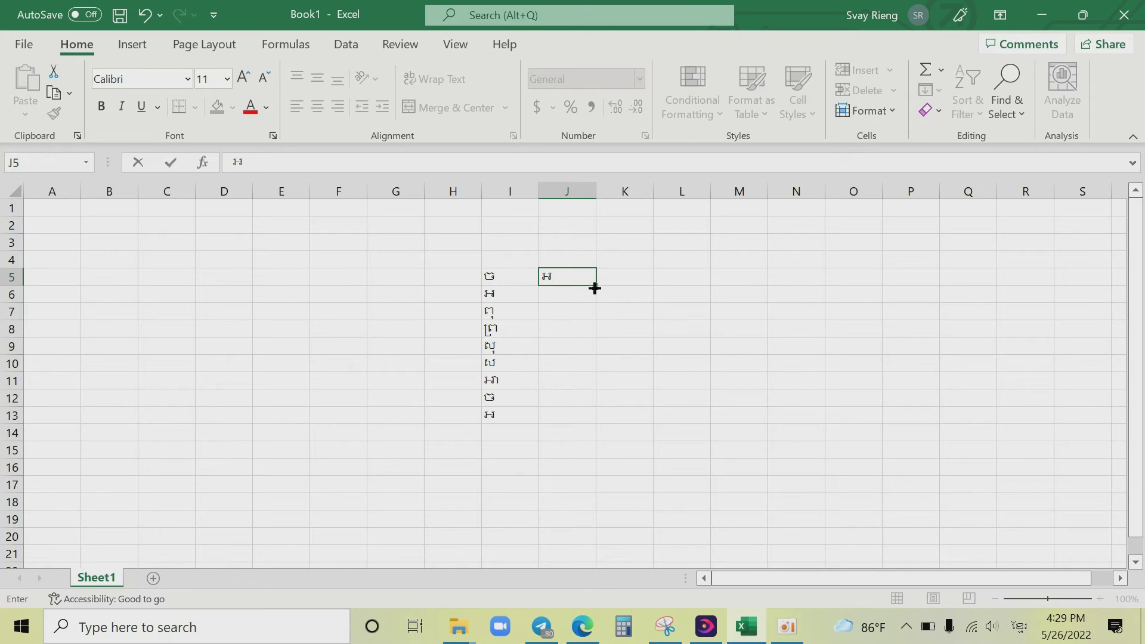
key("F2")
left_click_drag(598, 289, 595, 452)
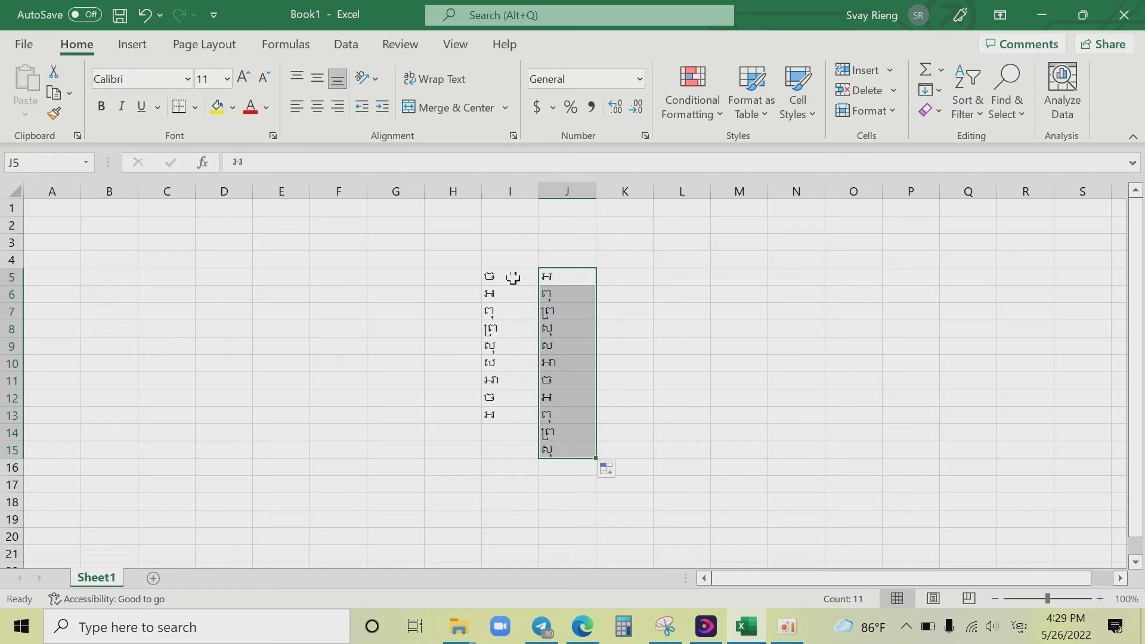
left_click_drag(507, 272, 492, 415)
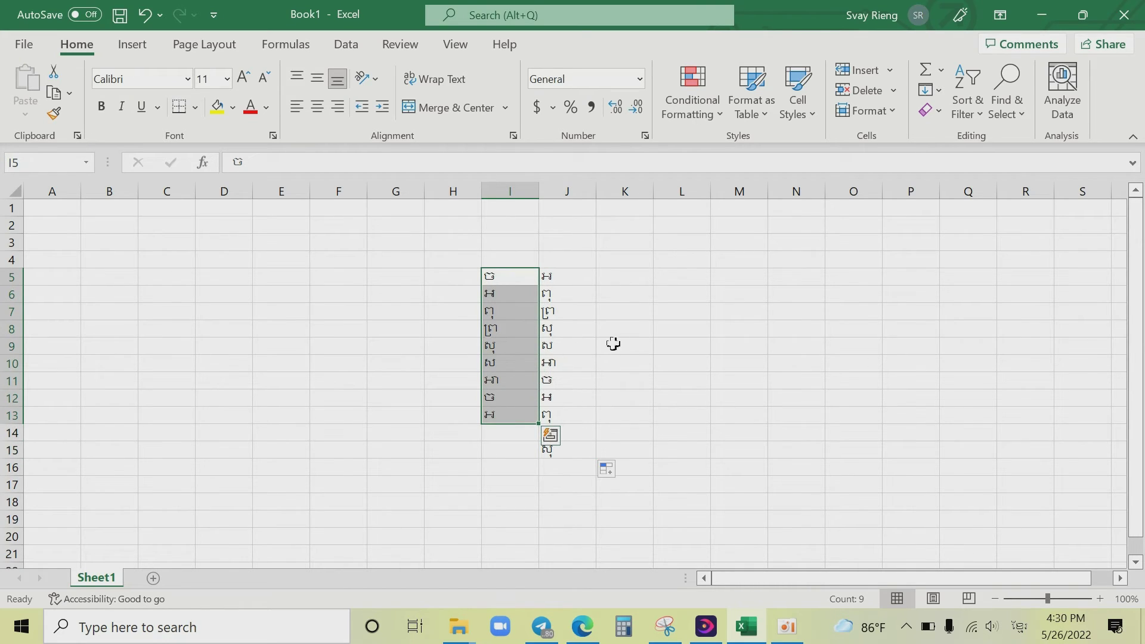
- Fill K8:K18 with the abbreviated series starting from សុ, then enter ចន្ទ in L5
left_click(634, 329)
type("សុ")
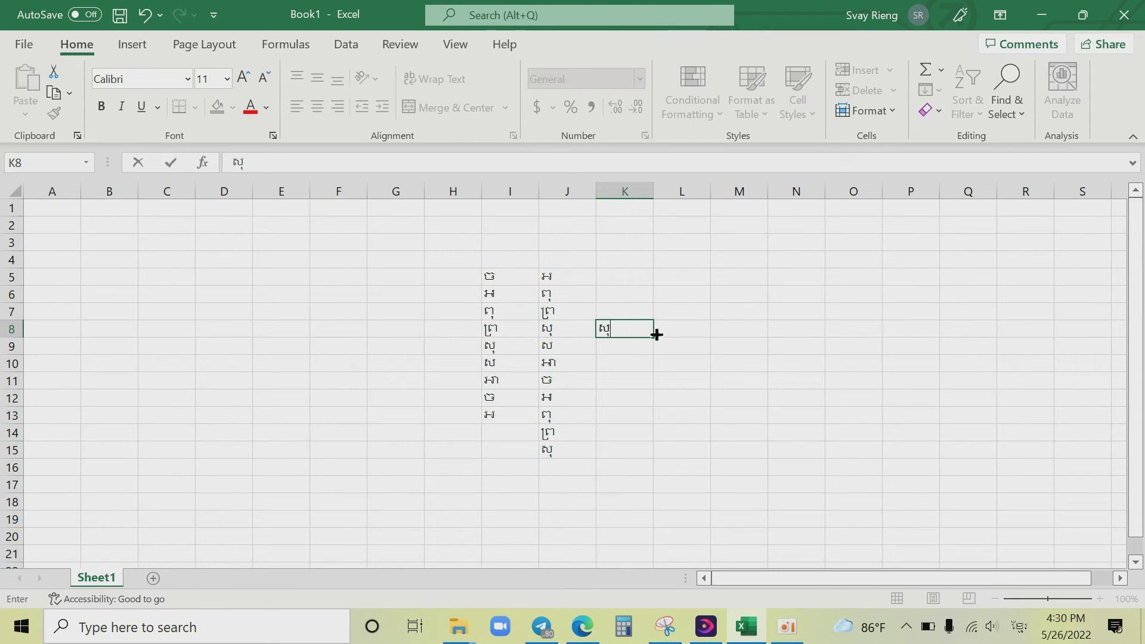
left_click_drag(655, 332, 649, 512)
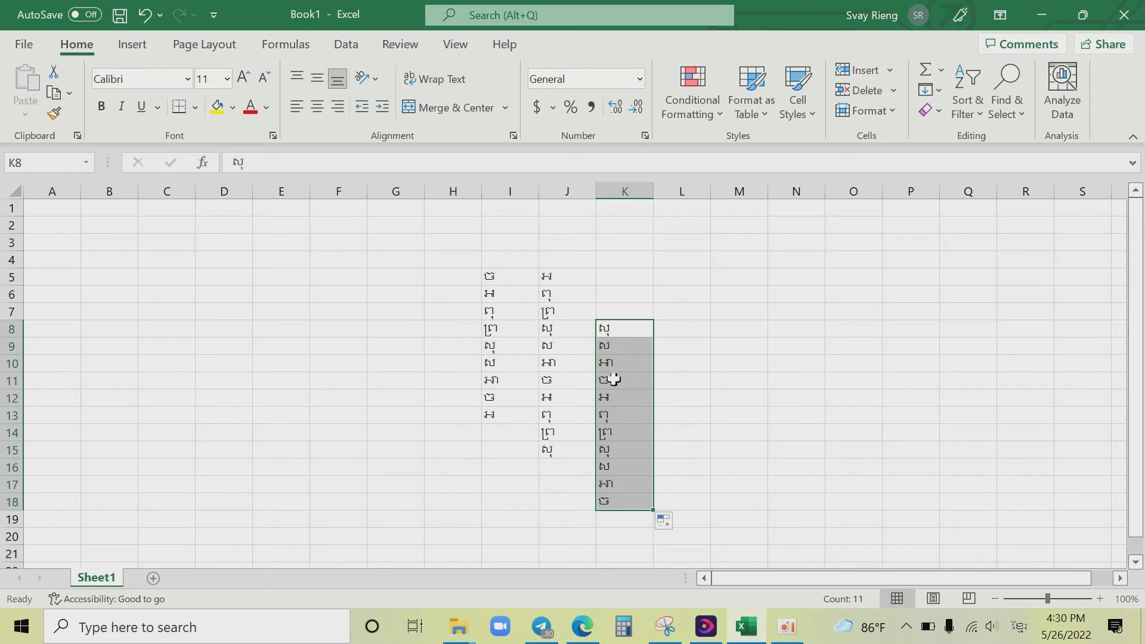
left_click(678, 280)
type("ចន")
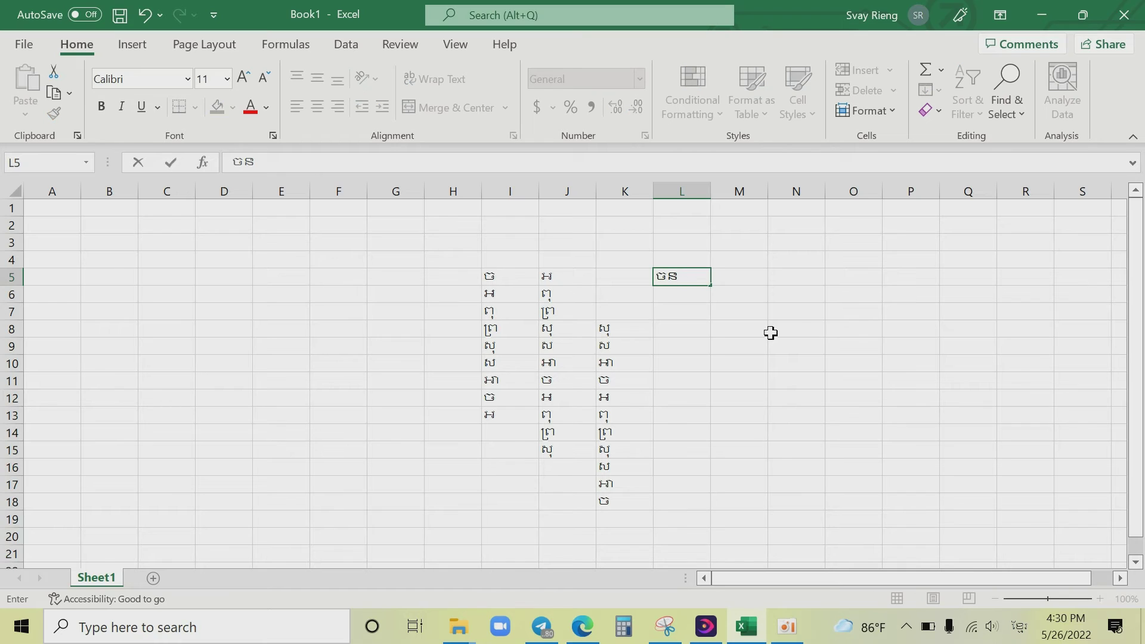
type("្ទ")
- Fill L5:L14 with full Khmer weekday names, then try and clear a ច័ន្ទ fill in M5:M14
left_click_drag(712, 282, 711, 441)
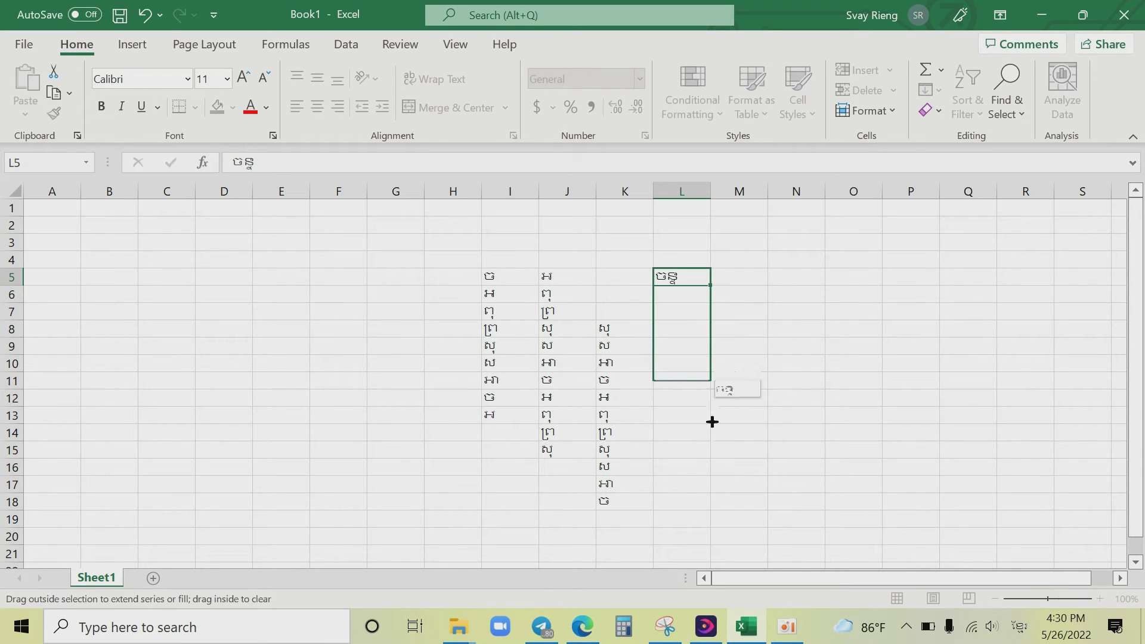
left_click(735, 276)
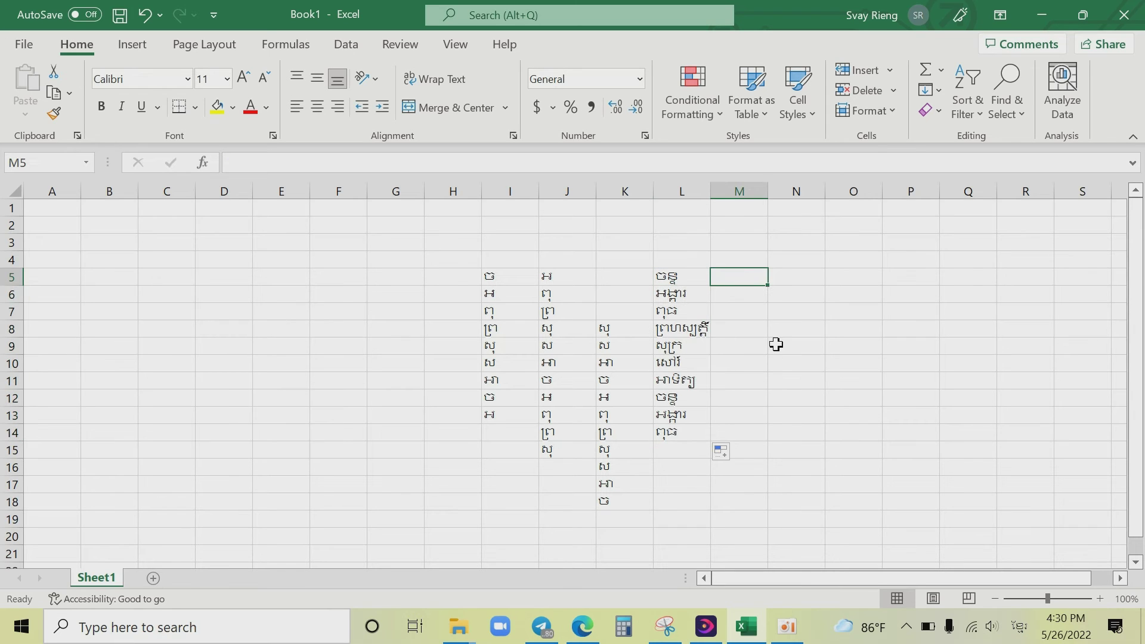
type("ច័")
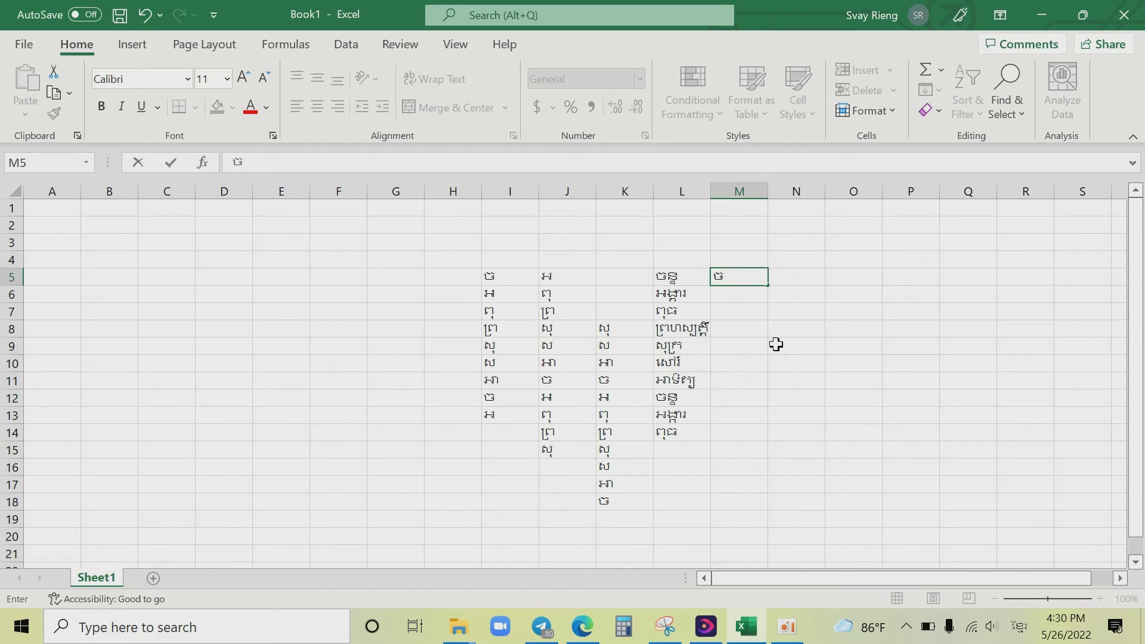
type("ន្ទ")
left_click_drag(768, 285, 773, 433)
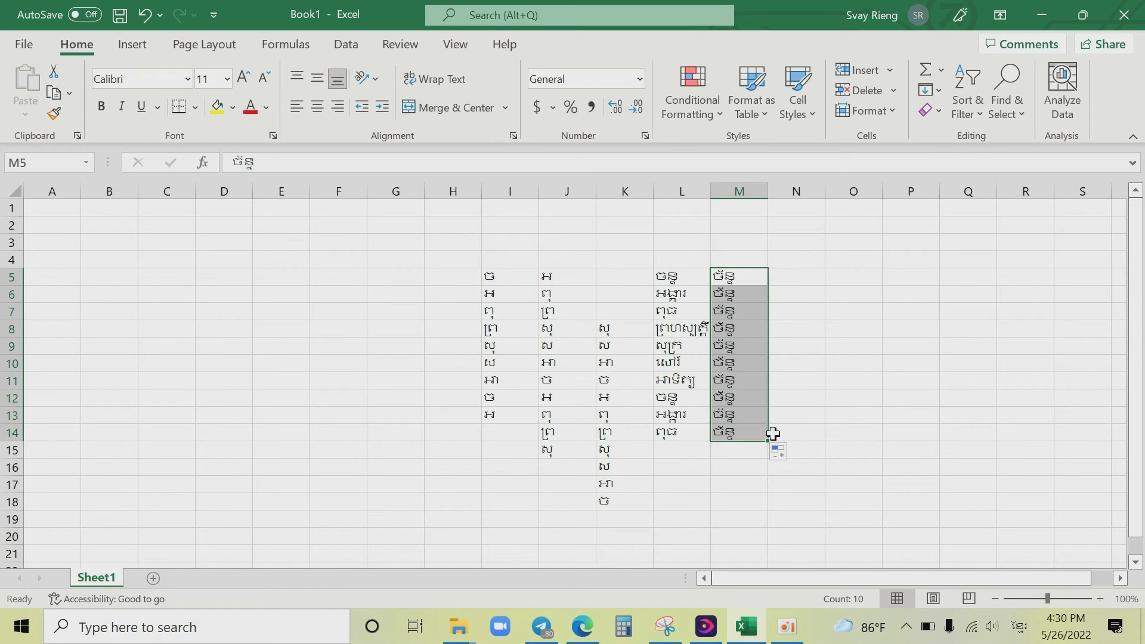
key("Delete")
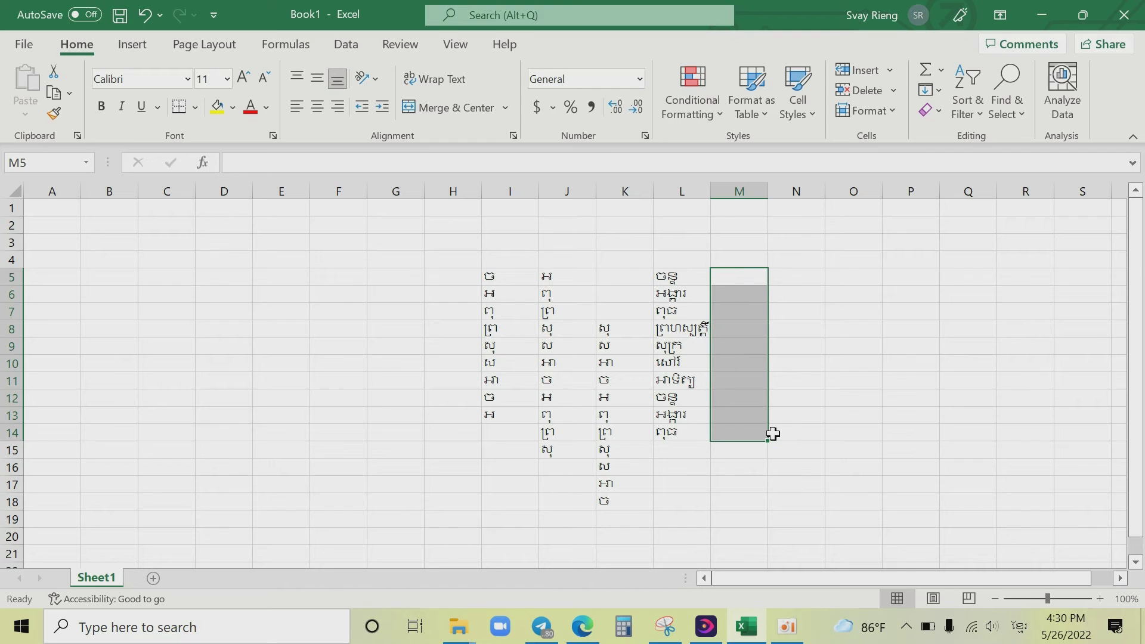
- Enter ពុធ in M5 and fill the full weekday series down to M17
left_click(731, 275)
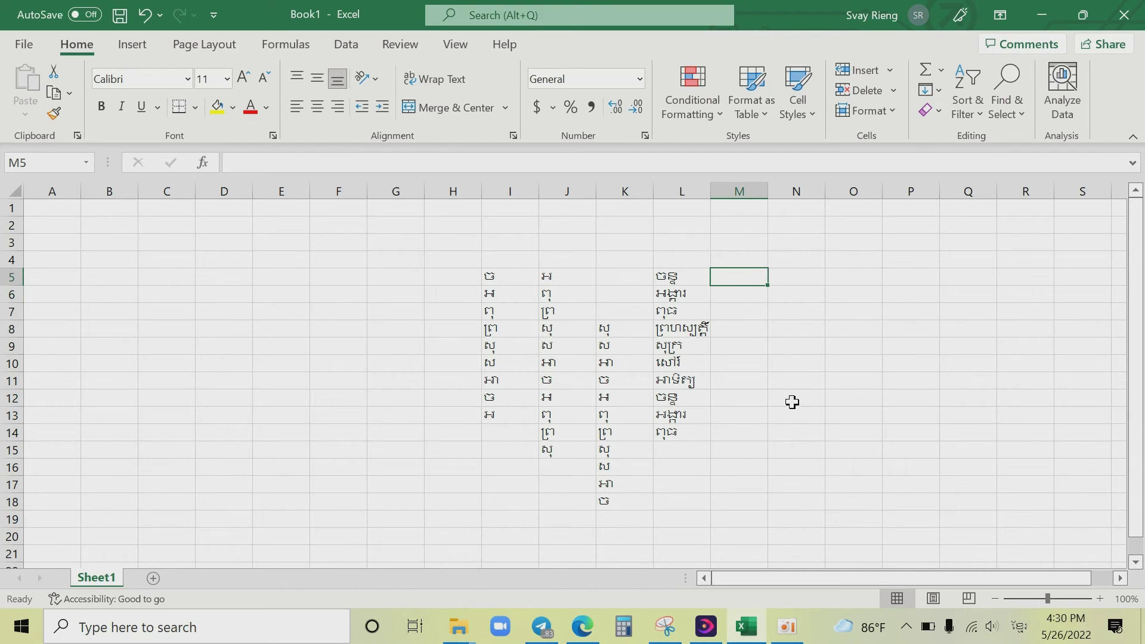
type("ព")
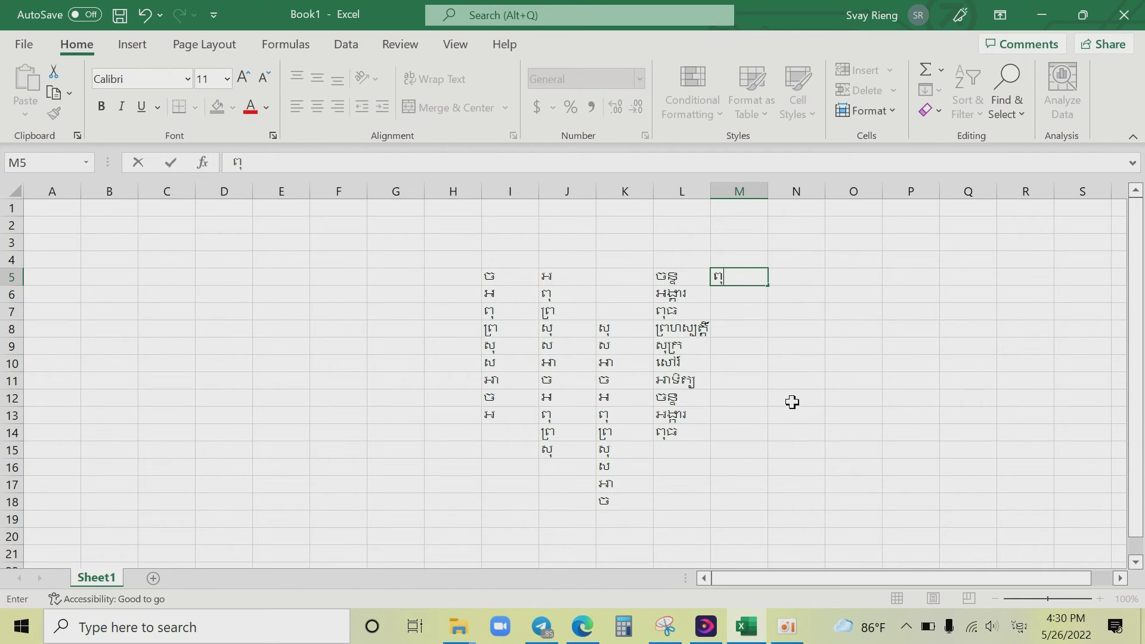
type("ុធ")
left_click_drag(771, 285, 778, 499)
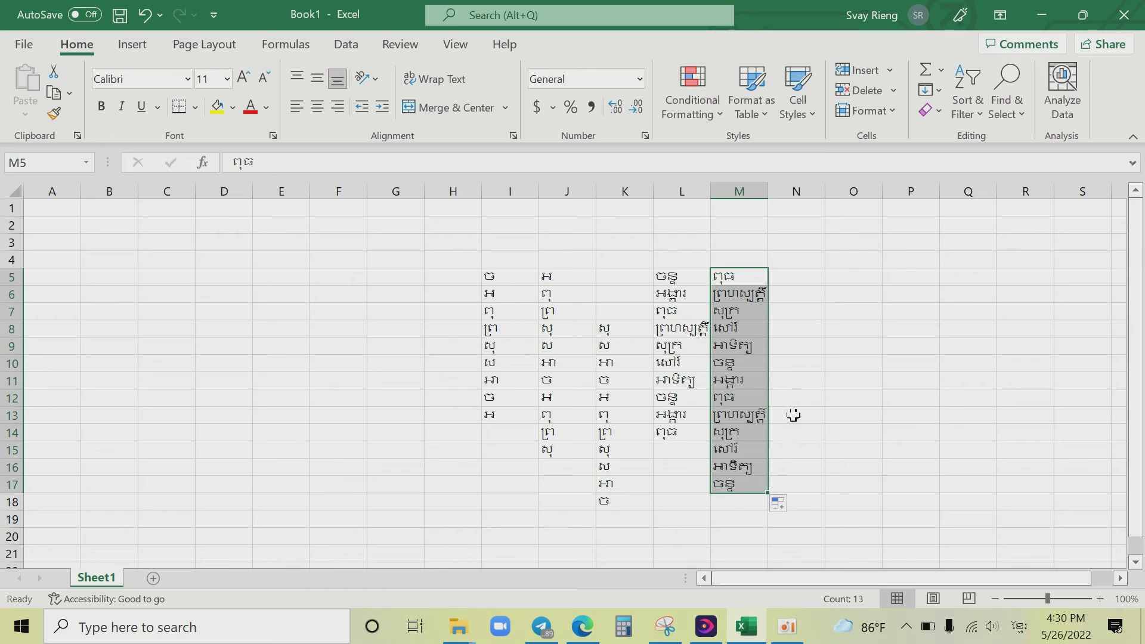
left_click(797, 279)
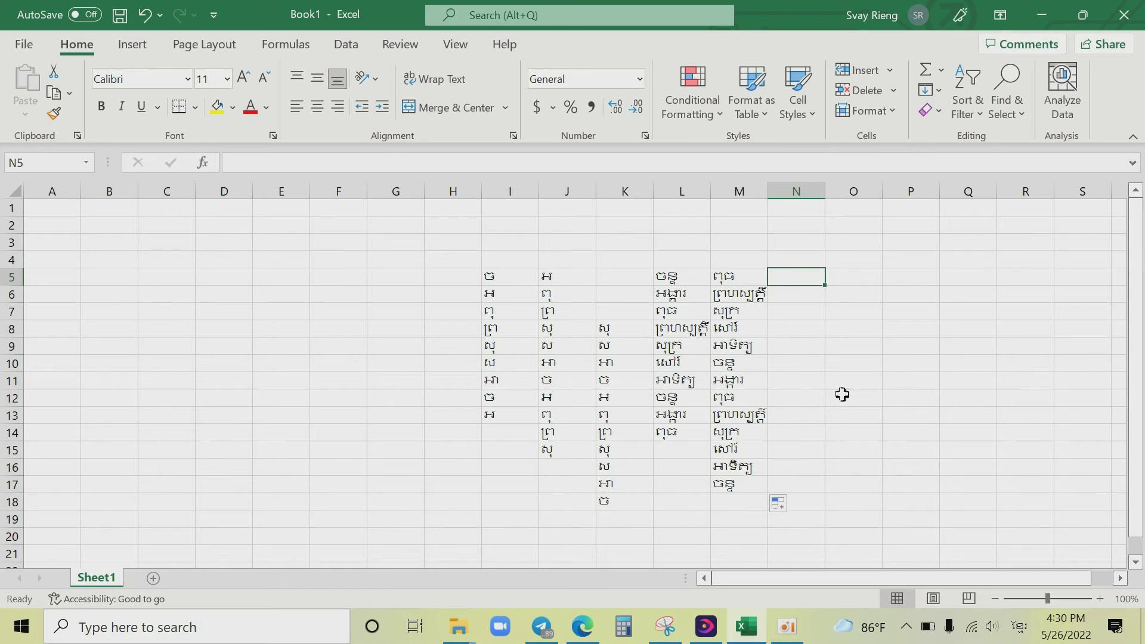
- Enter មករា in N5 and fill the Khmer month series down to N23
type("មករ")
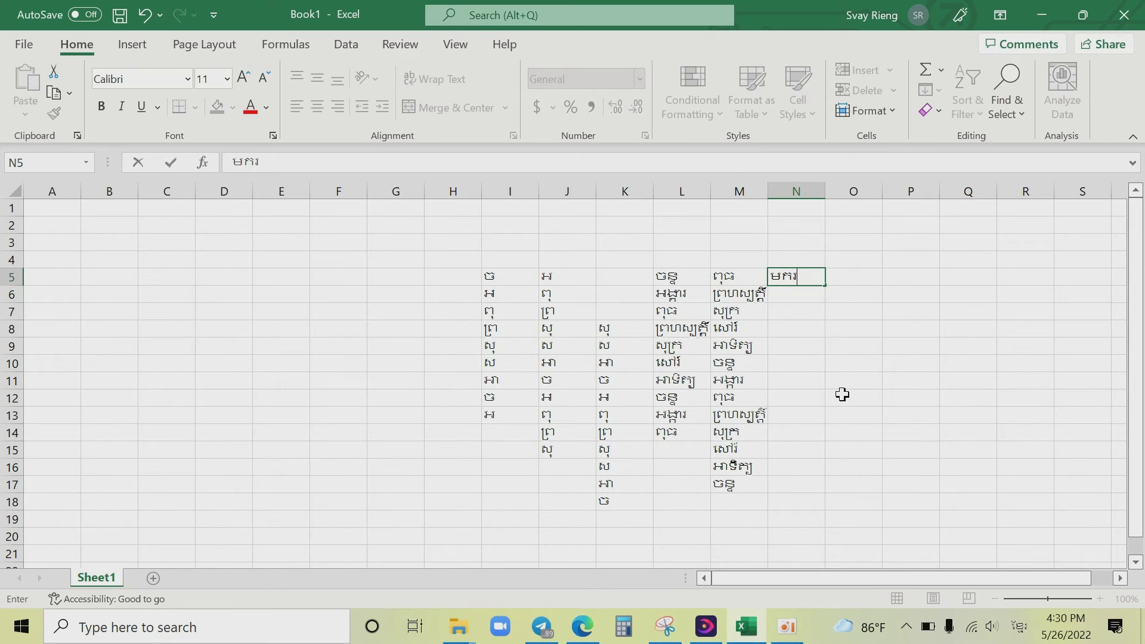
type("ា")
left_click_drag(825, 286, 844, 557)
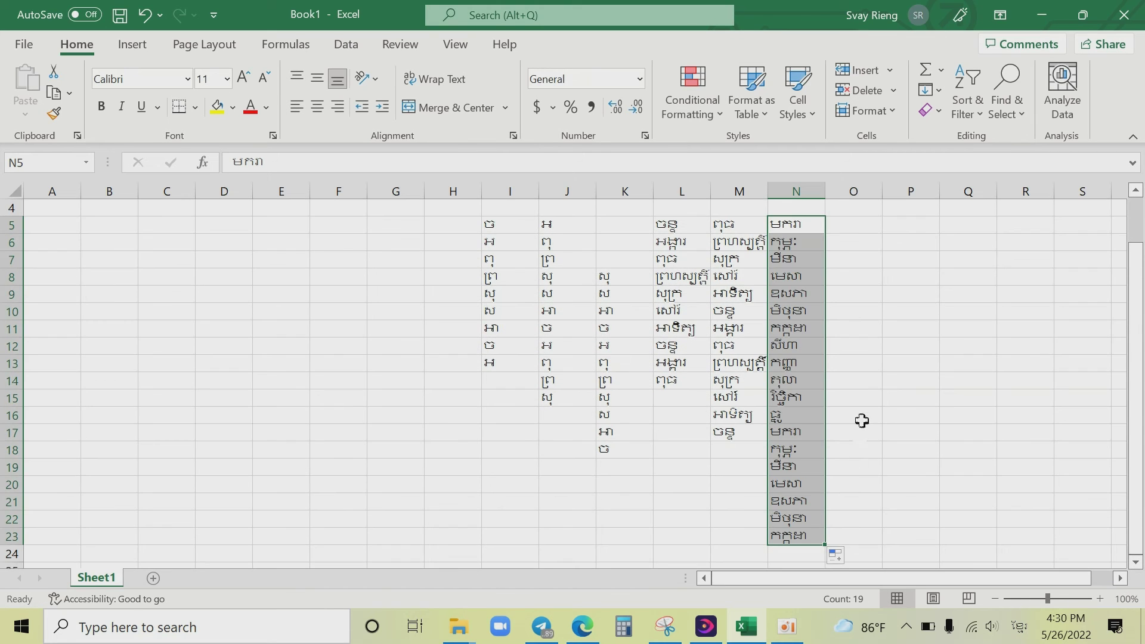
left_click(805, 328)
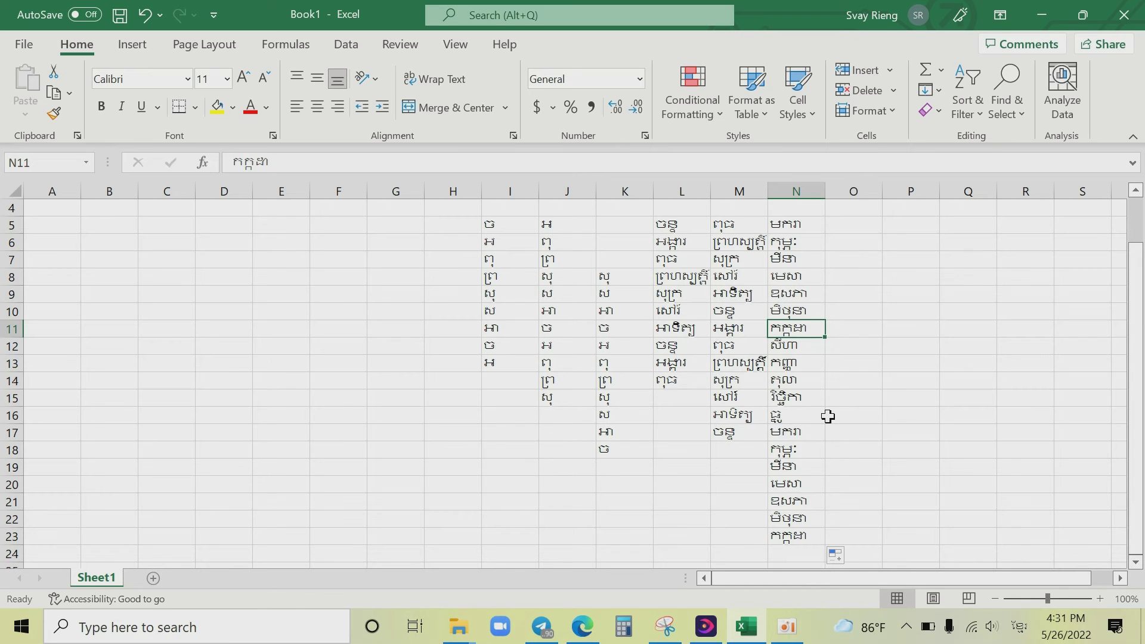
- Look over the filled series in columns D and I, then open the File backstage view
mouse_move(452, 209)
left_mouse_down()
mouse_move(870, 463)
mouse_move(907, 546)
left_mouse_up()
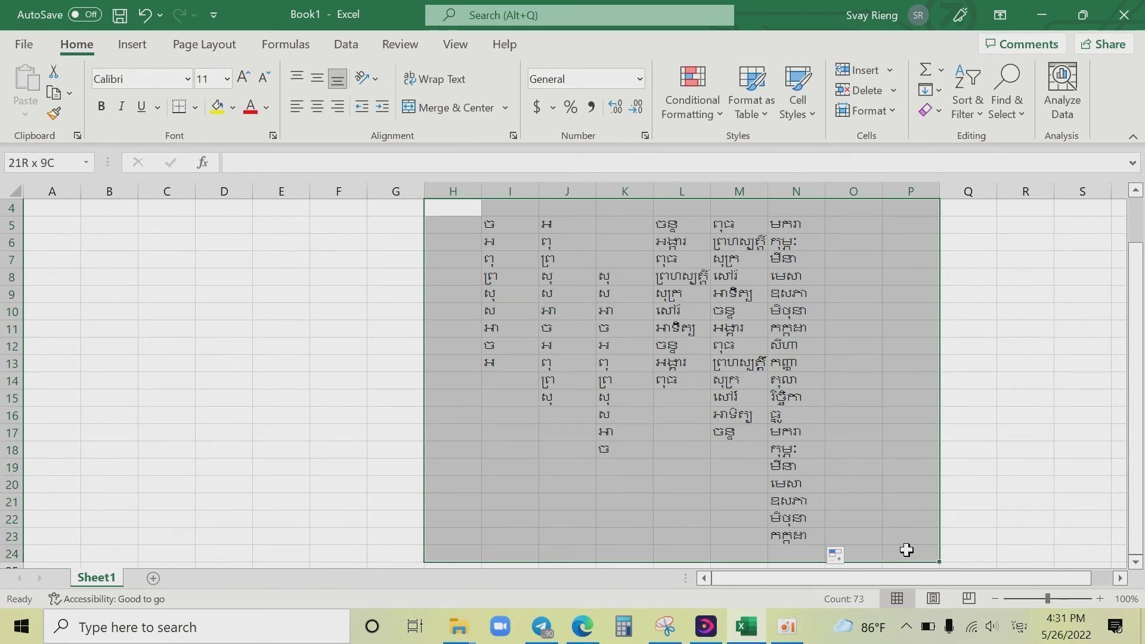
left_click(356, 376)
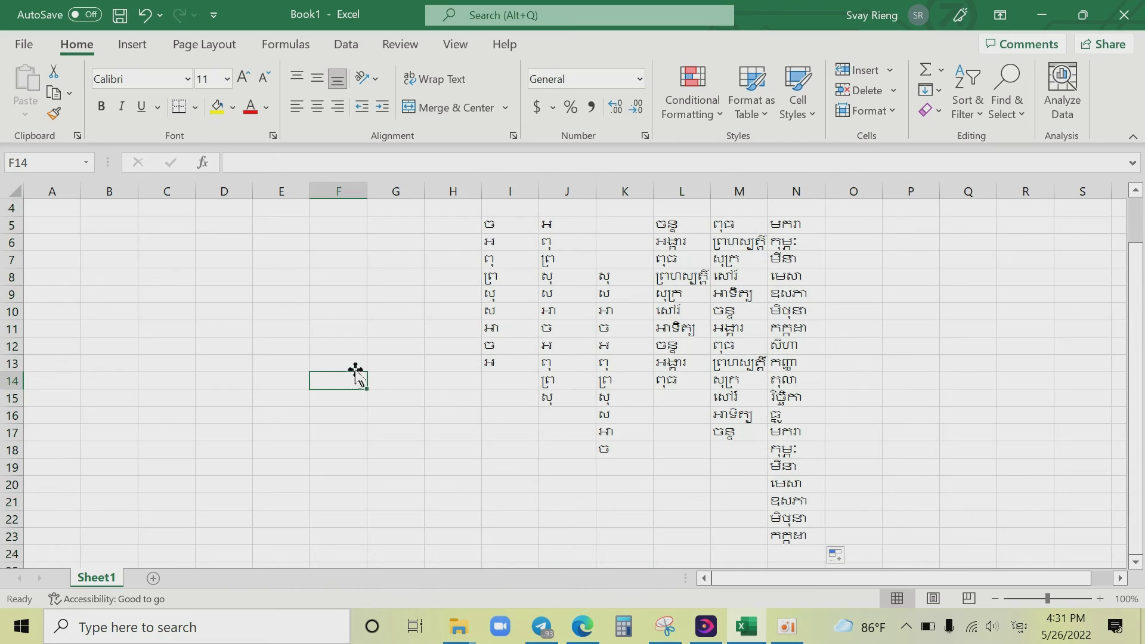
left_click(216, 243)
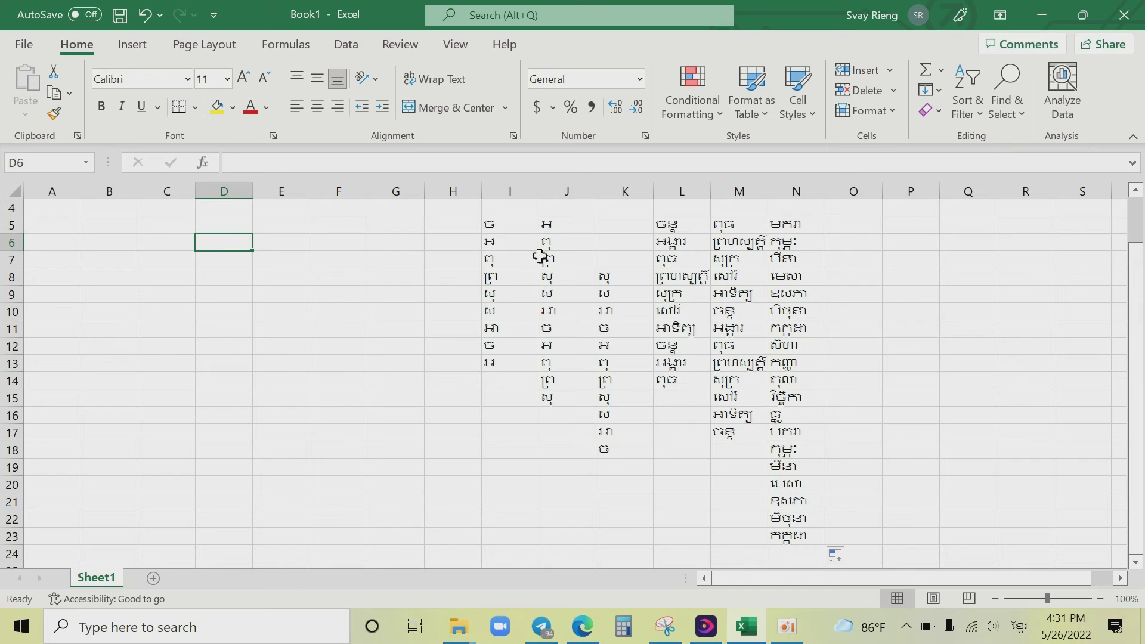
left_click(496, 221)
left_click_drag(496, 222, 495, 382)
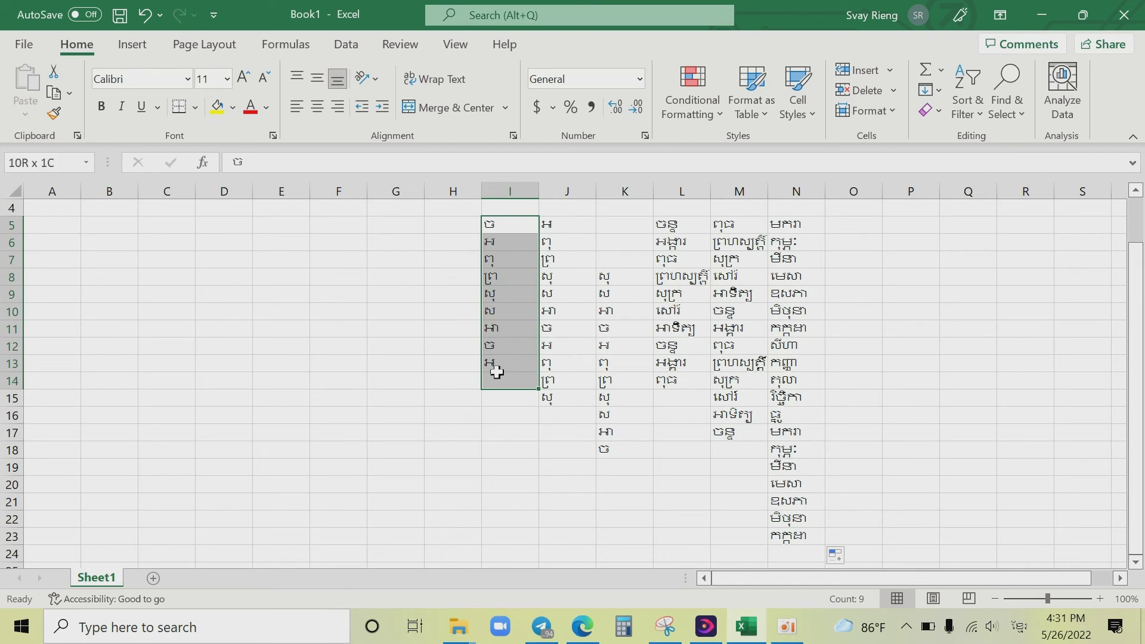
left_click(218, 239)
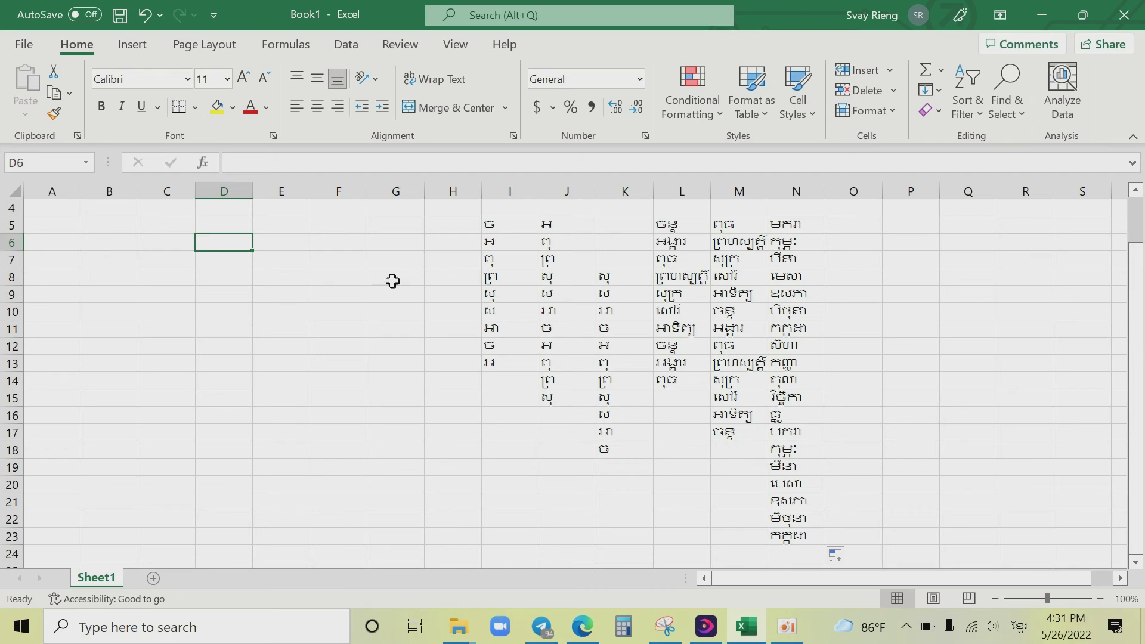
left_click_drag(501, 224, 491, 361)
left_click(311, 283)
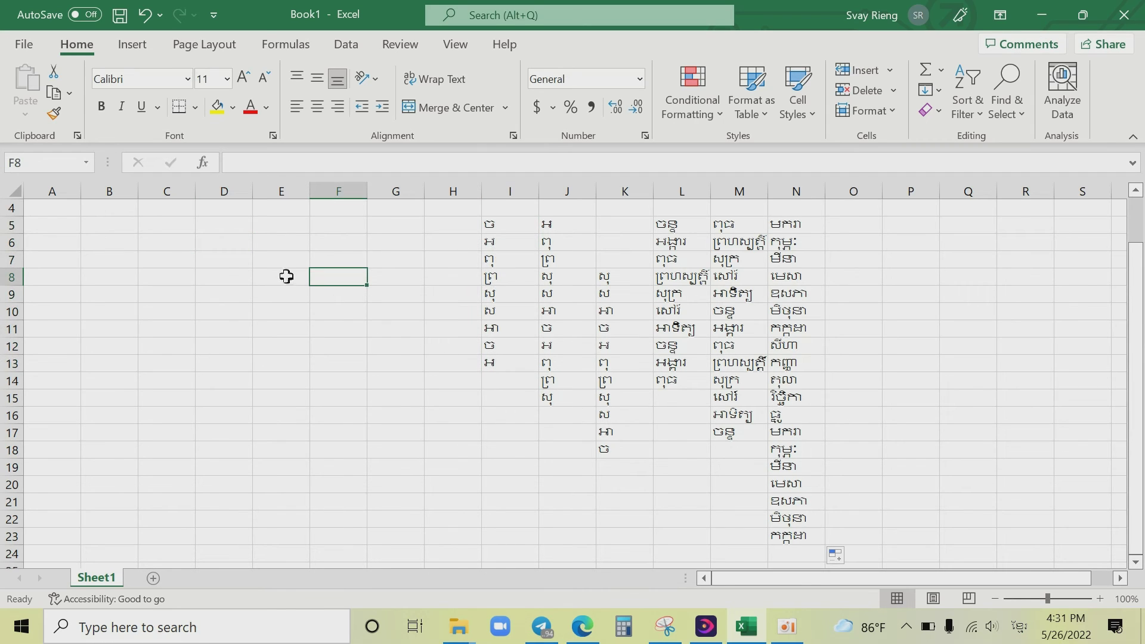
left_click(266, 224)
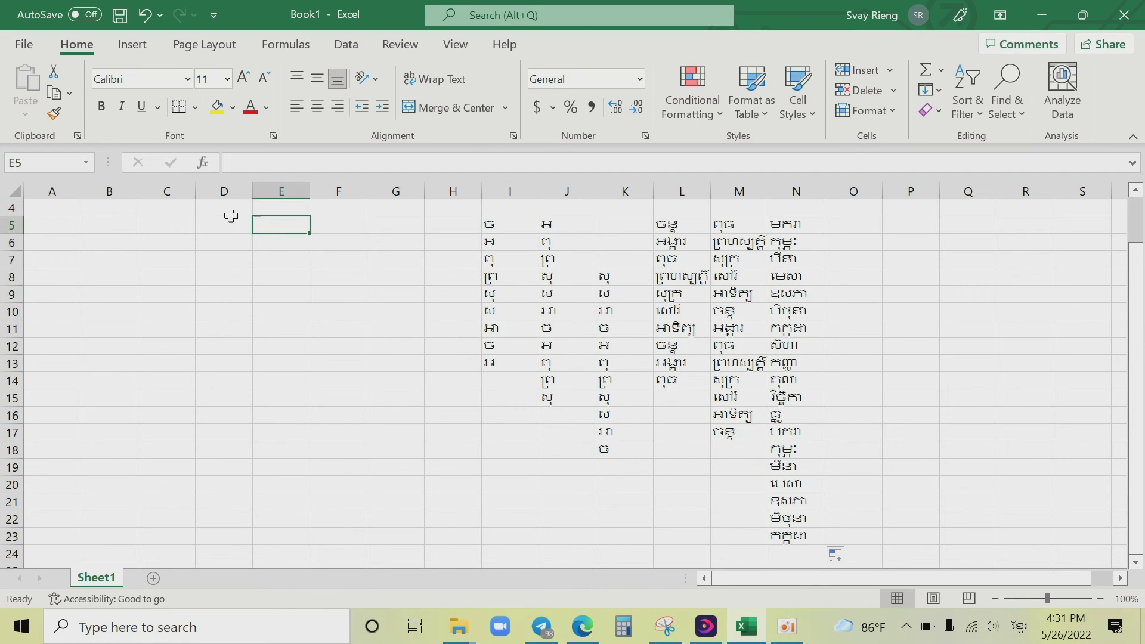
left_click(25, 42)
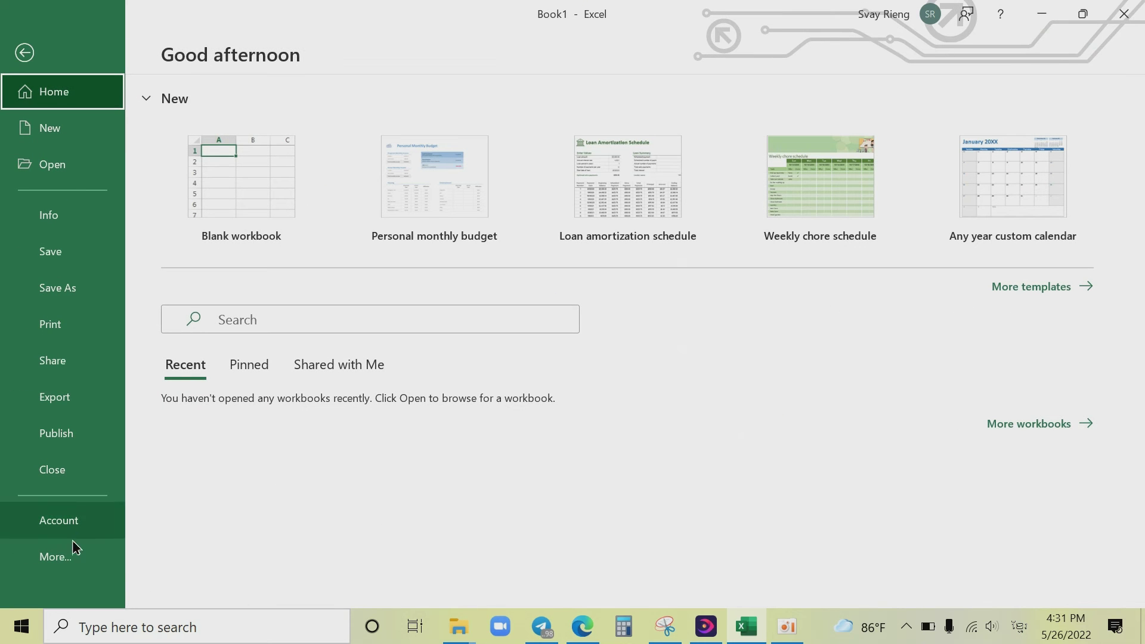
- Open Excel Options on the Advanced page and bring up the Custom Lists editor
left_click(68, 557)
left_click(176, 563)
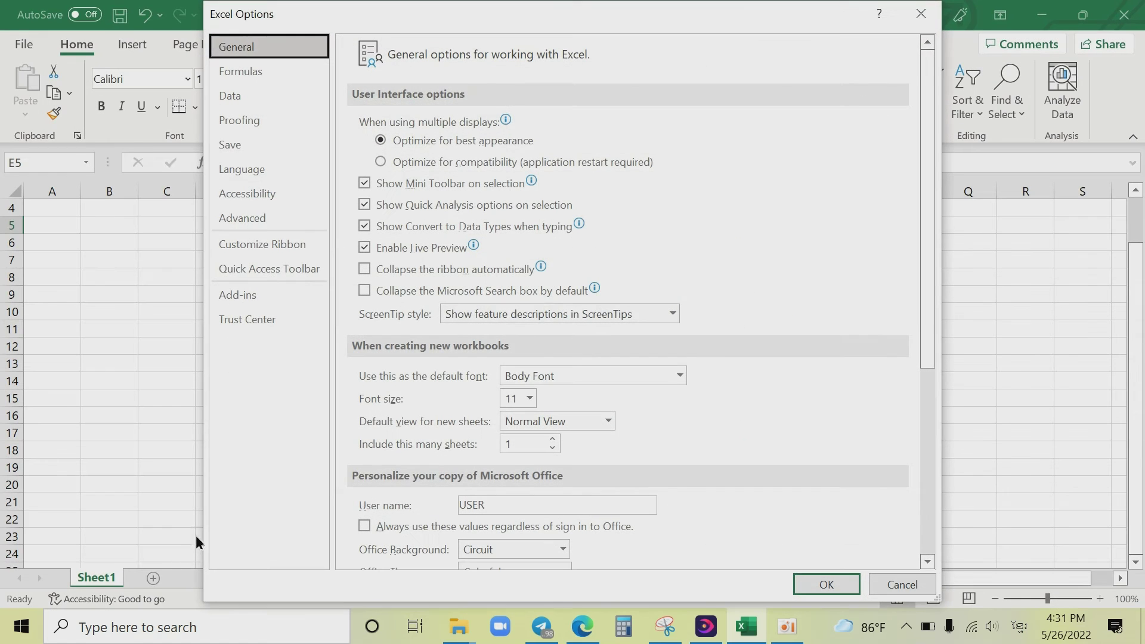
left_click(250, 220)
scroll(577, 427, "down", 4)
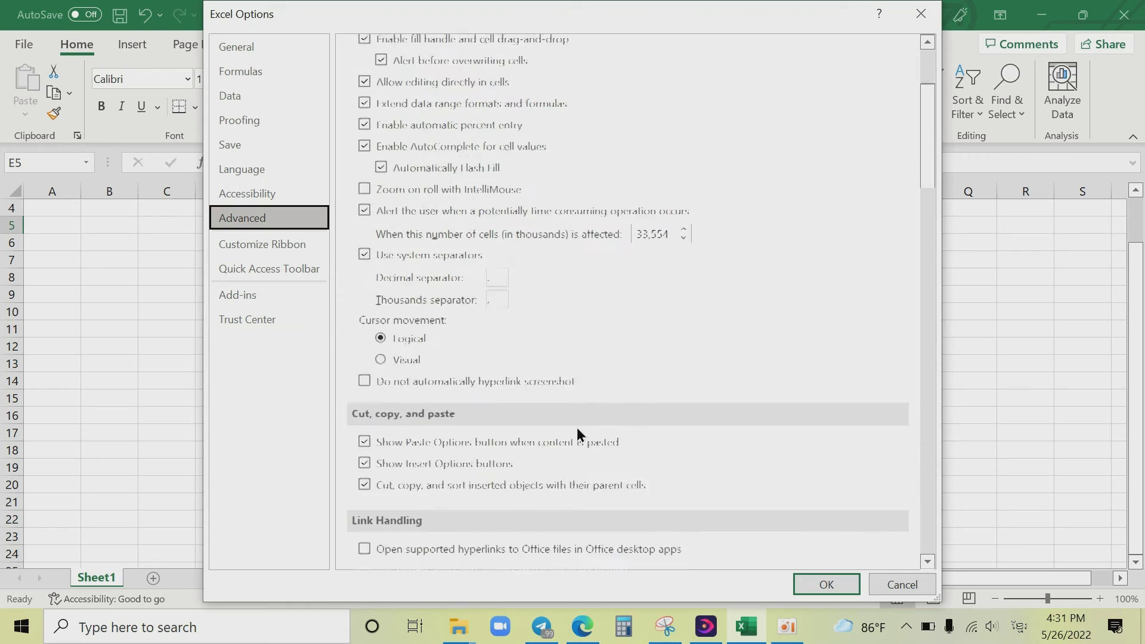
scroll(578, 427, "down", 5)
scroll(578, 427, "down", 8)
scroll(578, 427, "down", 5)
scroll(578, 427, "down", 2)
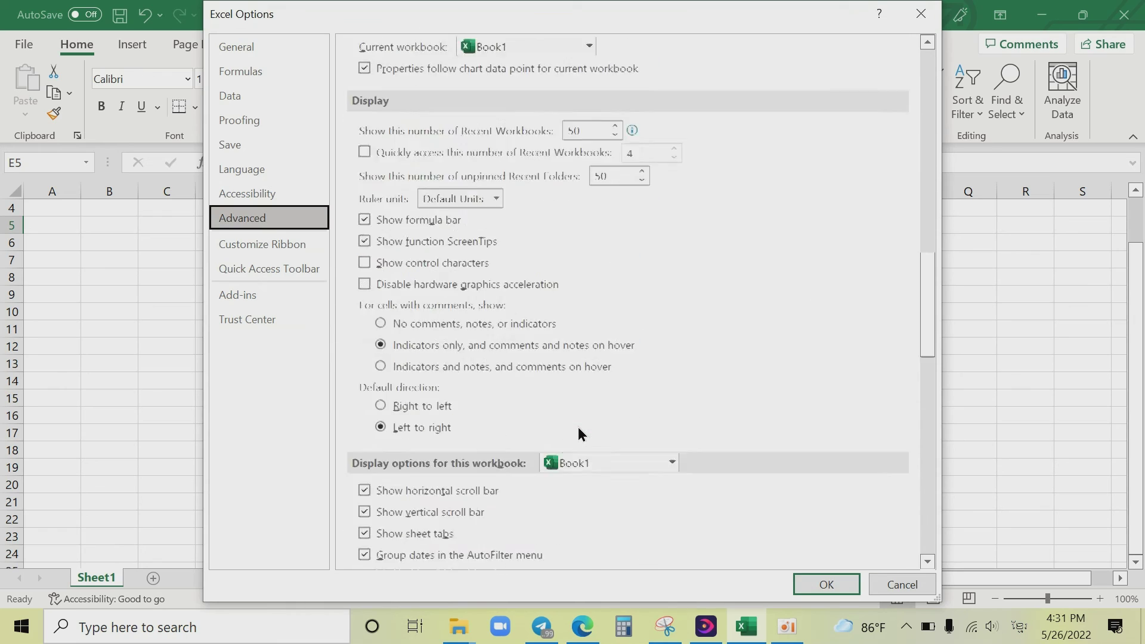
scroll(578, 427, "down", 4)
scroll(578, 427, "down", 3)
scroll(578, 426, "down", 3)
scroll(578, 427, "down", 4)
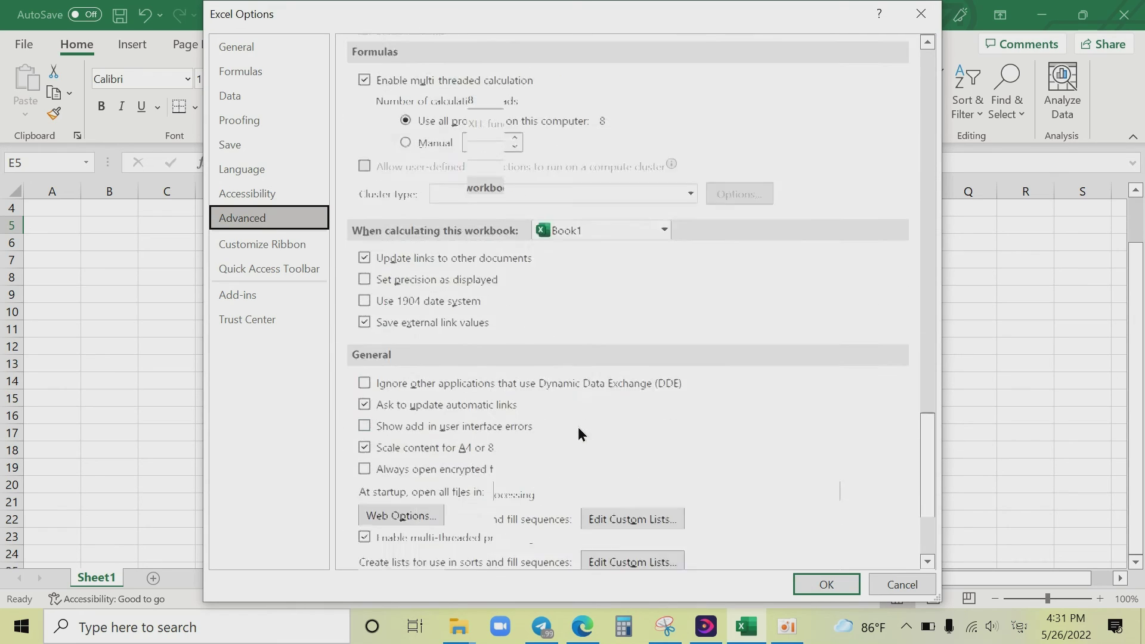
scroll(578, 427, "down", 1)
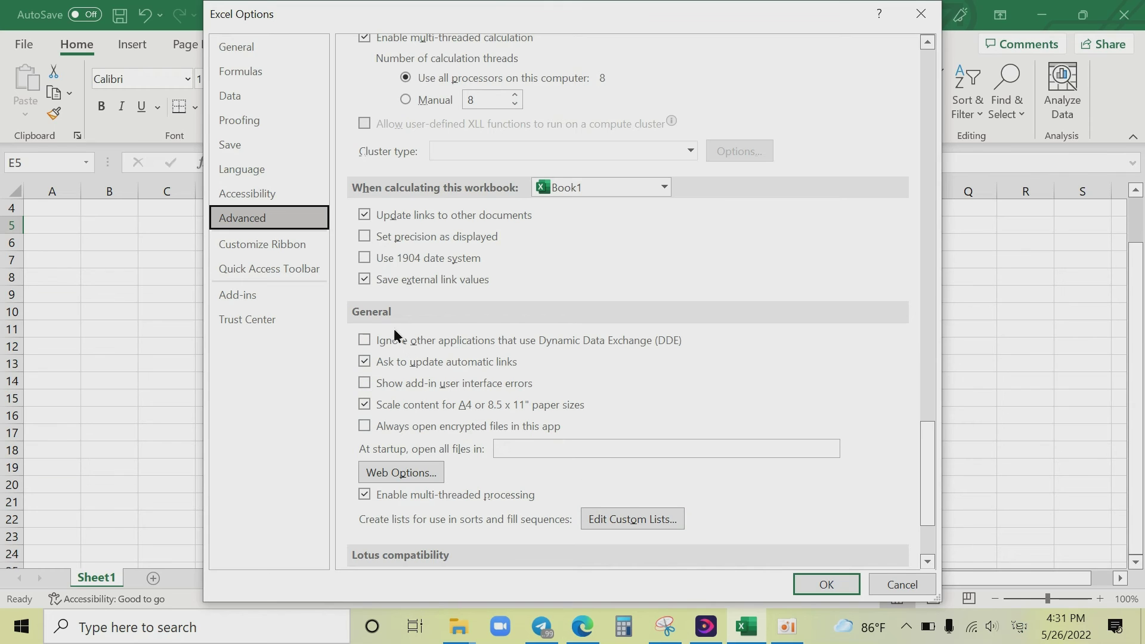
left_click(611, 516)
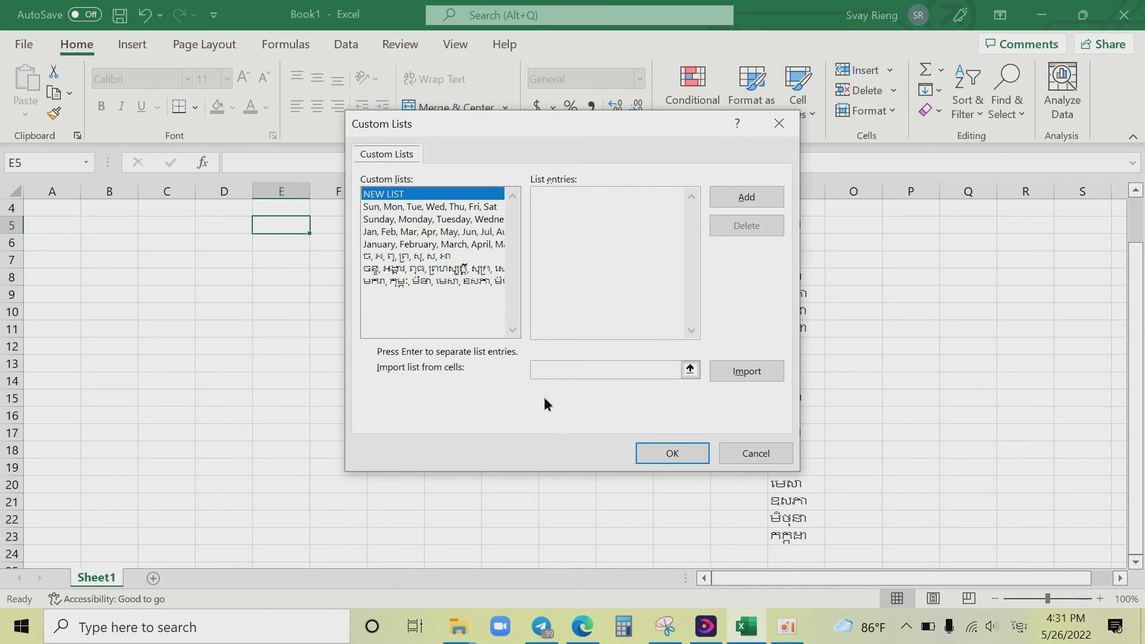
- Add the custom list អាបេស, ថៃហ, អាទិត្យ, ខែមបូឌា and close both dialogs
left_click(560, 213)
type("អាបេស,")
type(" ថៃ")
type("ហ")
key("BackSpace")
key("BackSpace")
key("BackSpace")
type("ហ")
type("អាទិ")
type("ត្យ")
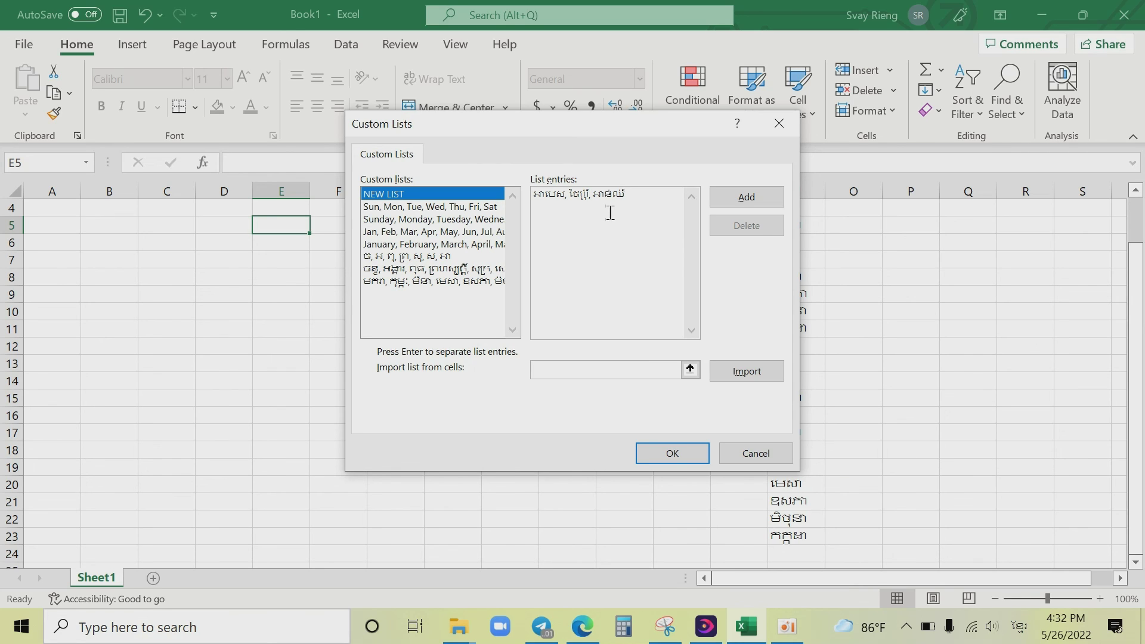
type(",")
type("ខ")
type("ែមបូឌ")
type("ា,")
left_click(745, 198)
left_click(660, 456)
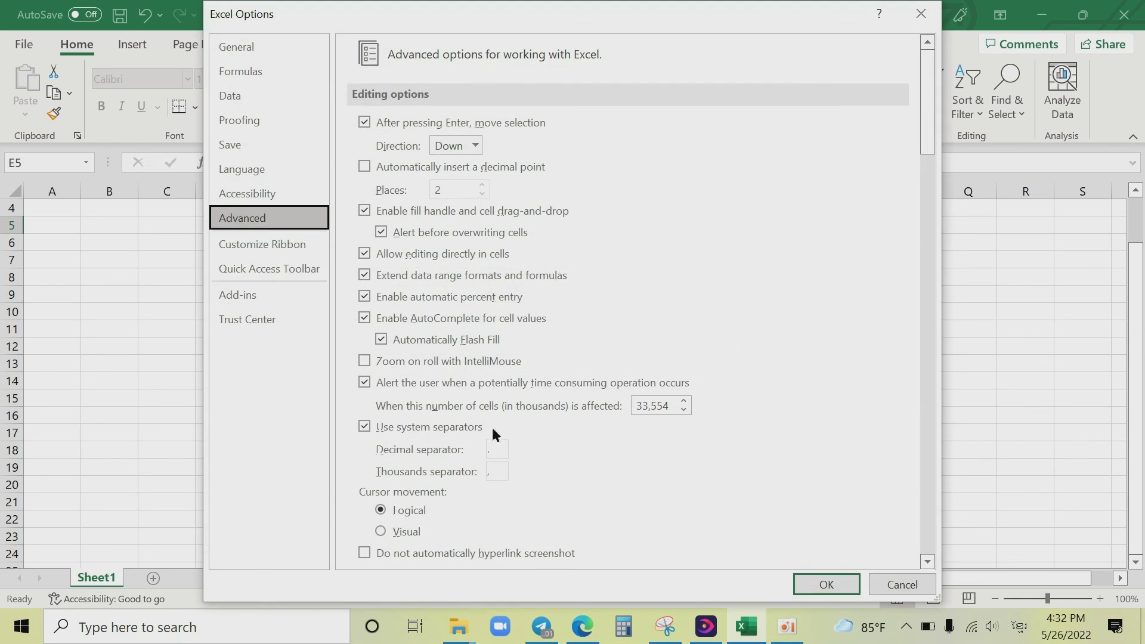
left_click(818, 581)
- Enter ខែមបូឌា in D6 and fill the new custom list down to D18
left_click(227, 248)
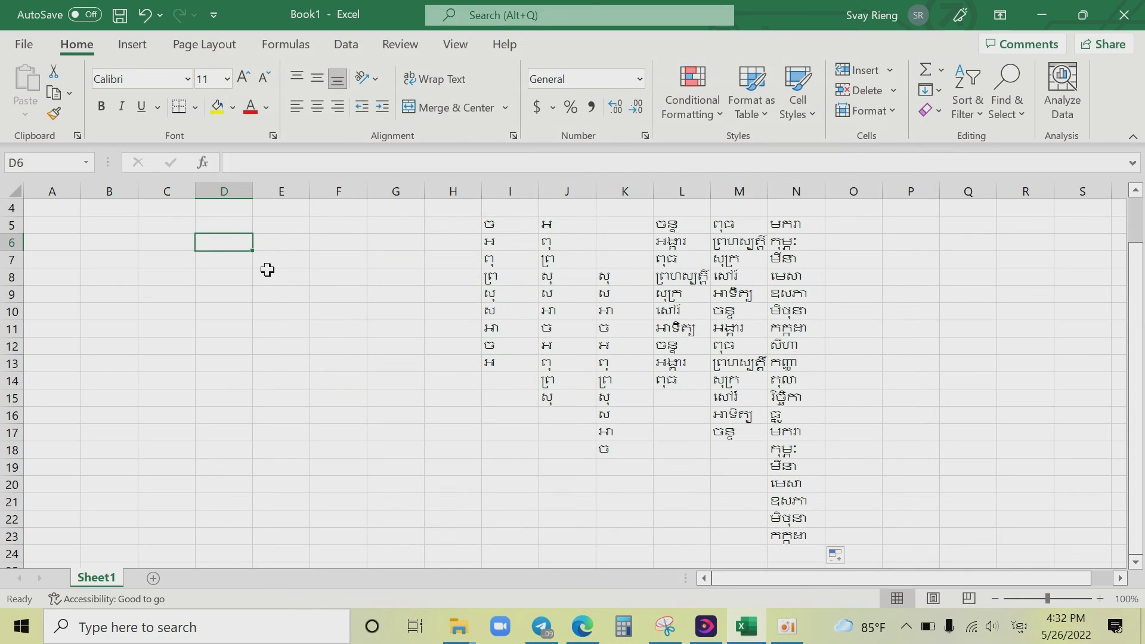
type("ខ")
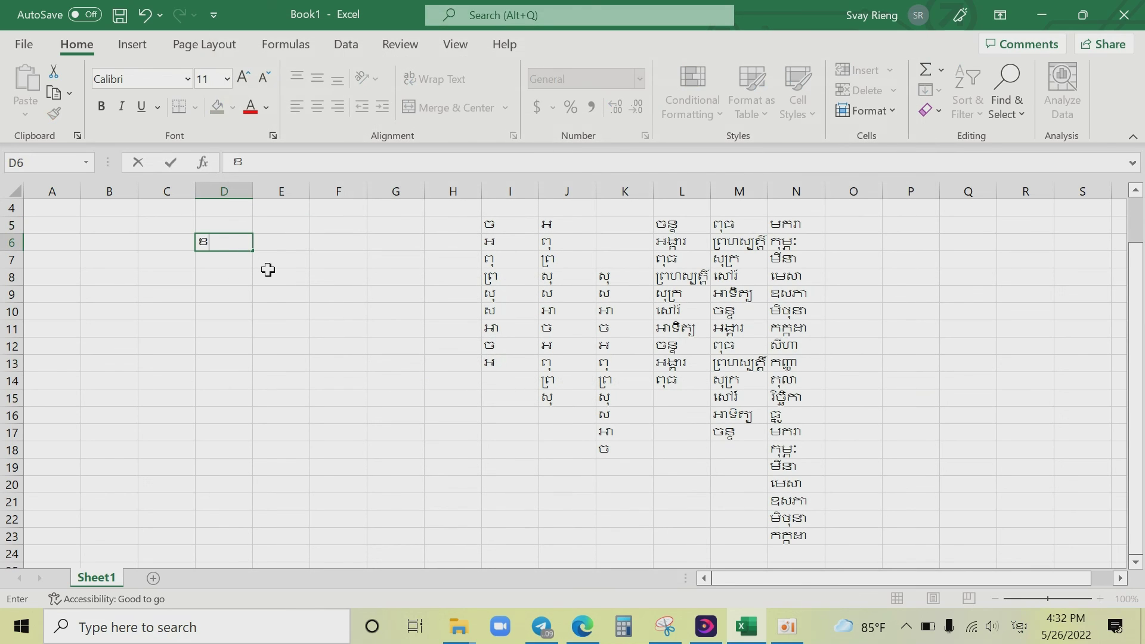
type("ែ")
type("មក")
type("ឌា")
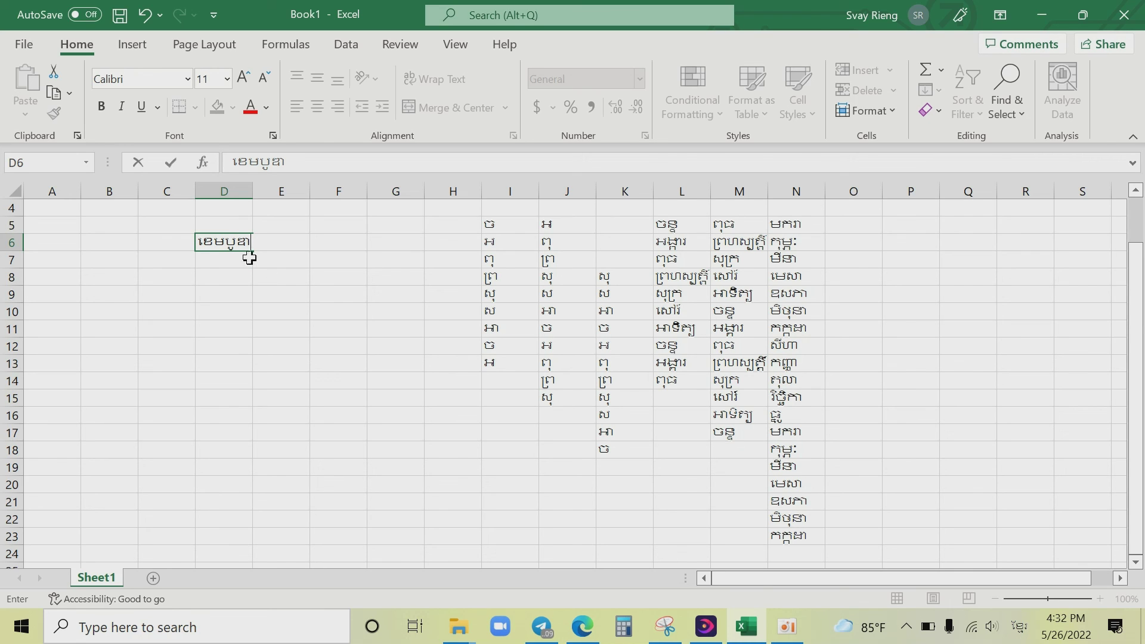
left_click_drag(252, 250, 258, 460)
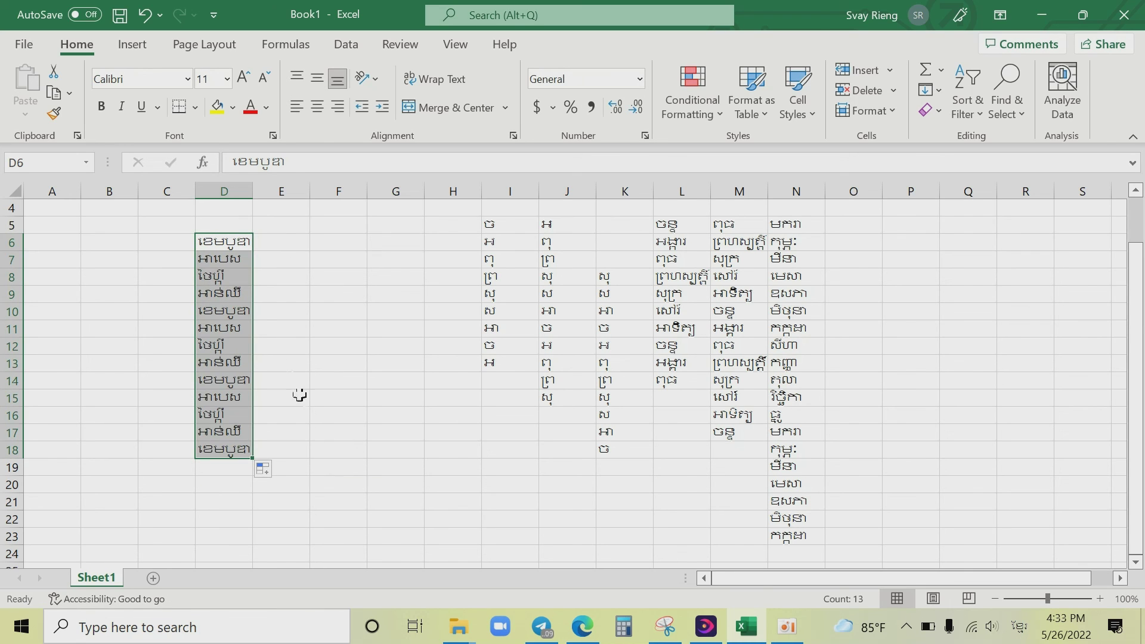
- Check the filled entries in column D, then select the worked area B4:O24
left_click(221, 256)
left_click(225, 294)
left_click(223, 381)
left_click(224, 448)
left_click(217, 329)
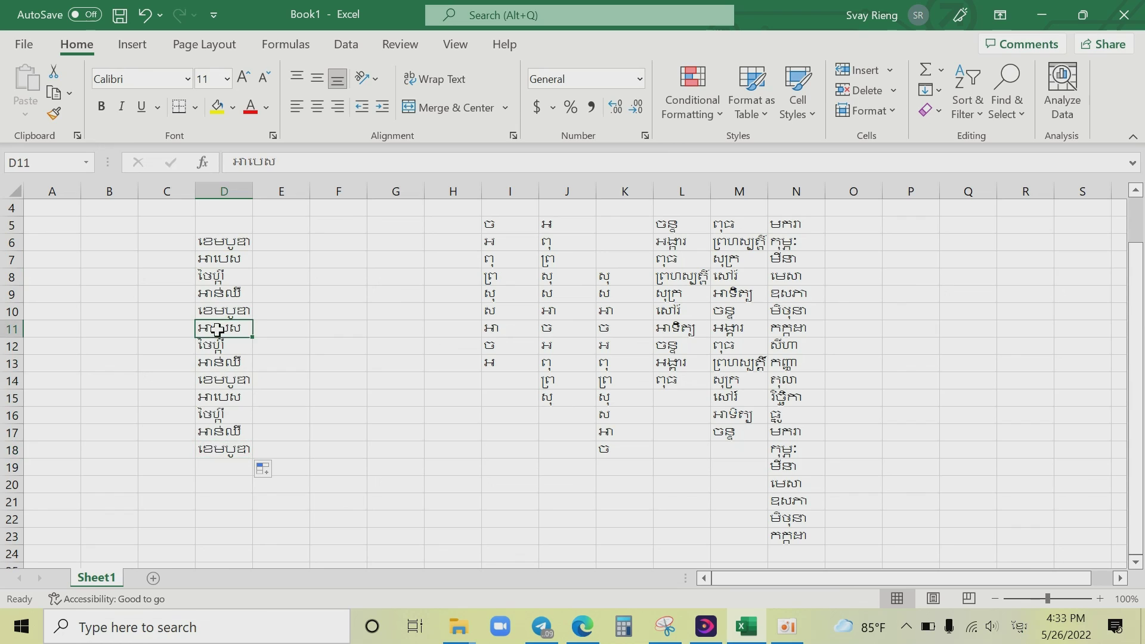
left_click(230, 431)
left_click(231, 311)
left_click(265, 260)
left_click(223, 258)
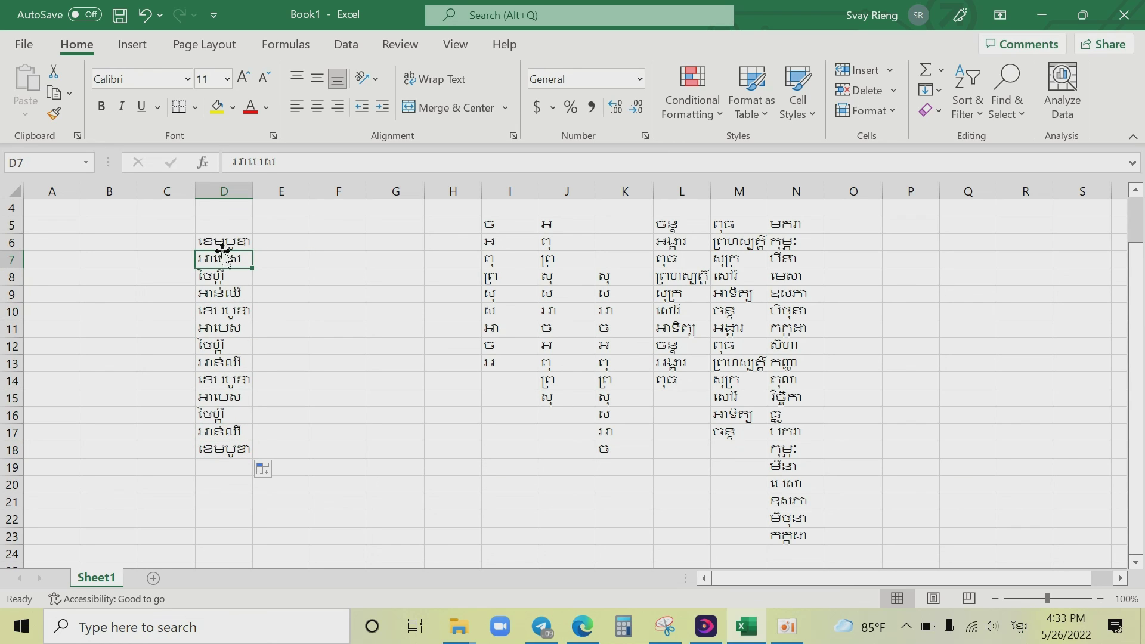
left_click(225, 242)
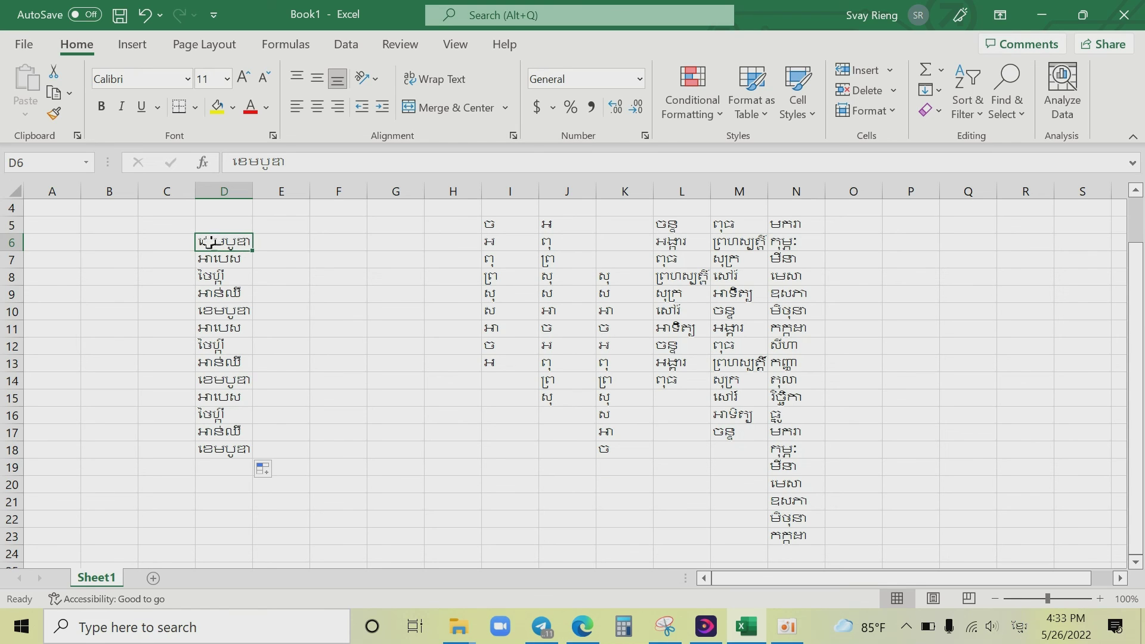
left_click_drag(99, 206, 880, 556)
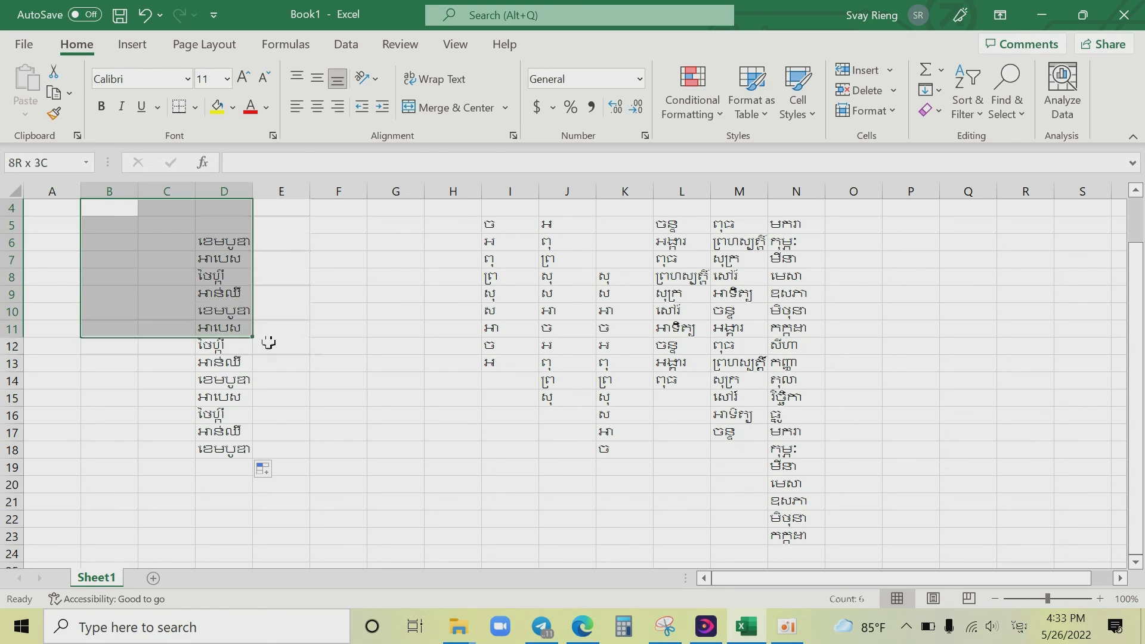